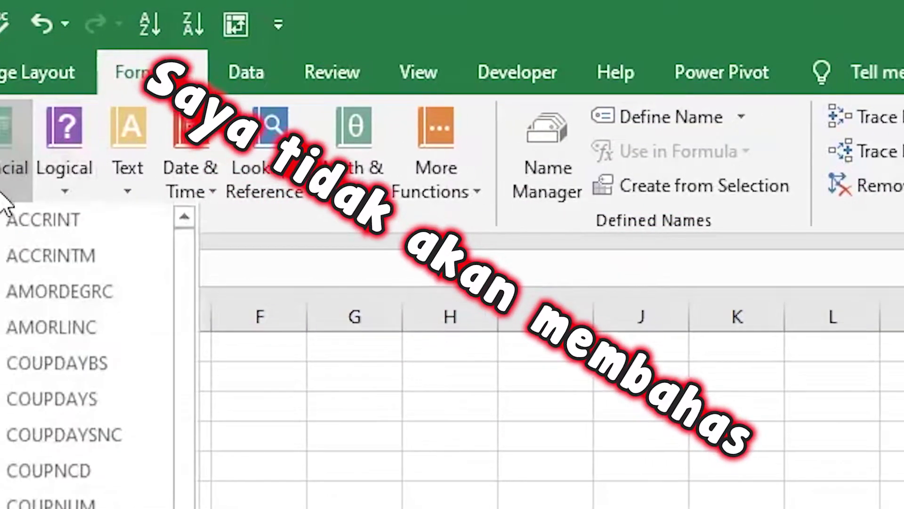
pyautogui.moveTo(136, 193)
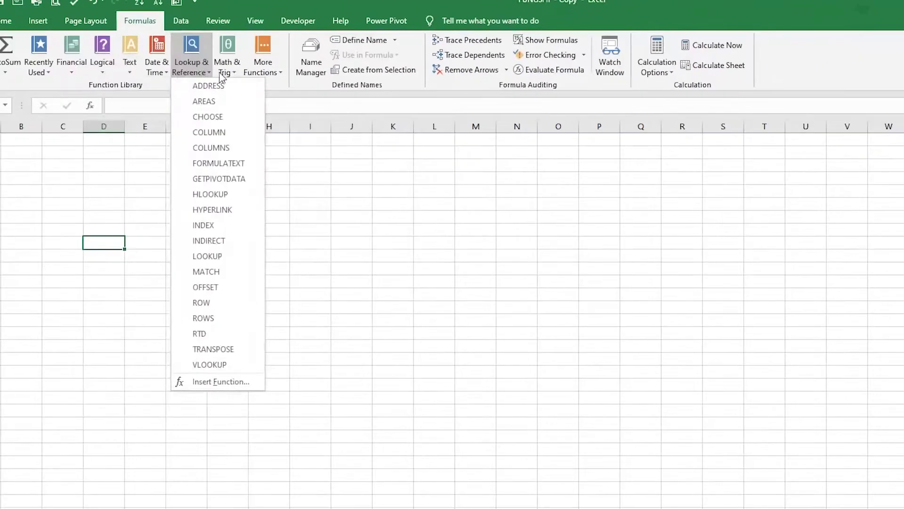
pyautogui.click(226, 61)
pyautogui.click(131, 61)
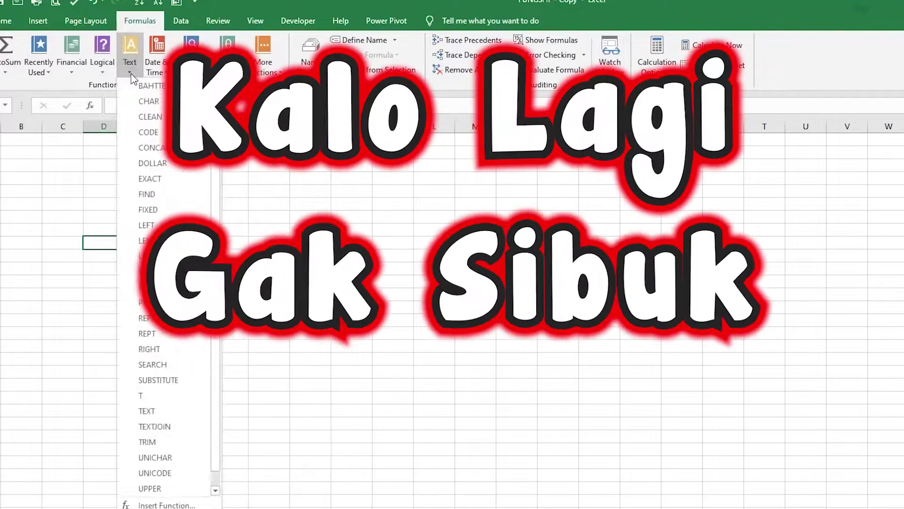
pyautogui.click(72, 61)
pyautogui.click(370, 204)
pyautogui.click(382, 204)
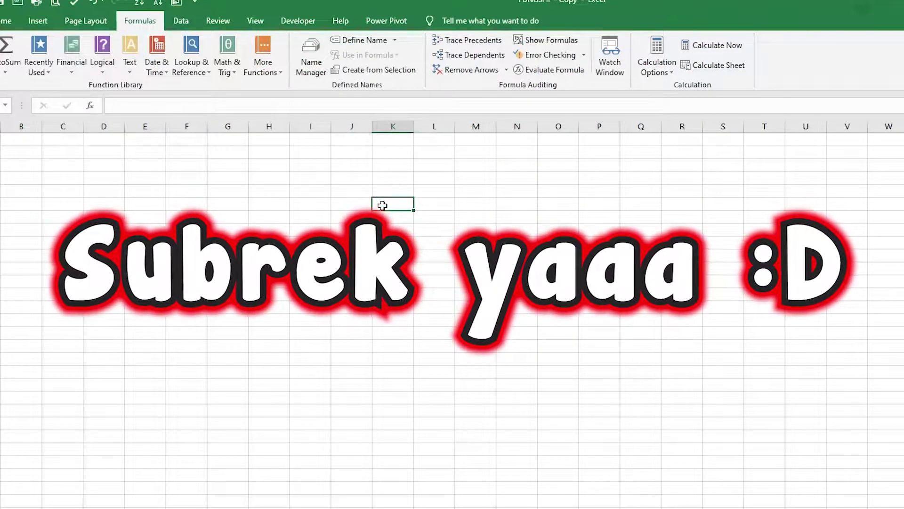
pyautogui.click(598, 231)
pyautogui.click(409, 294)
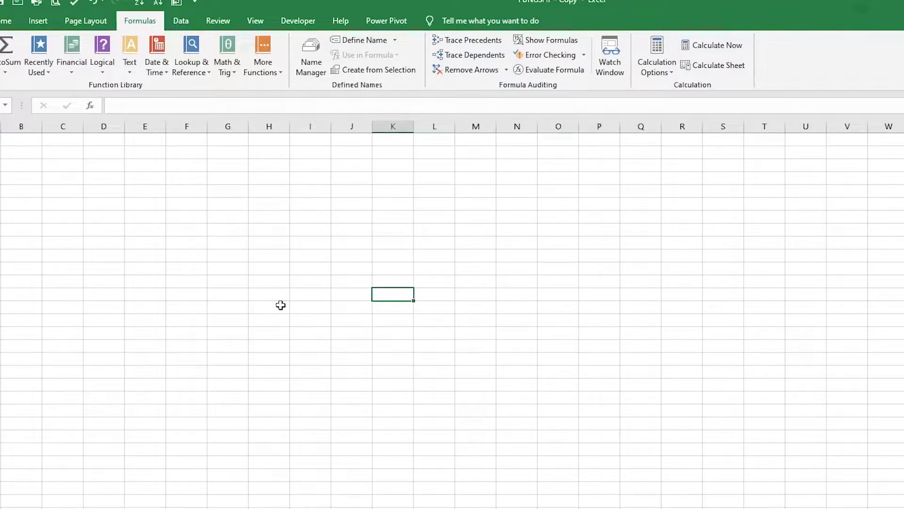
pyautogui.click(218, 21)
pyautogui.click(180, 21)
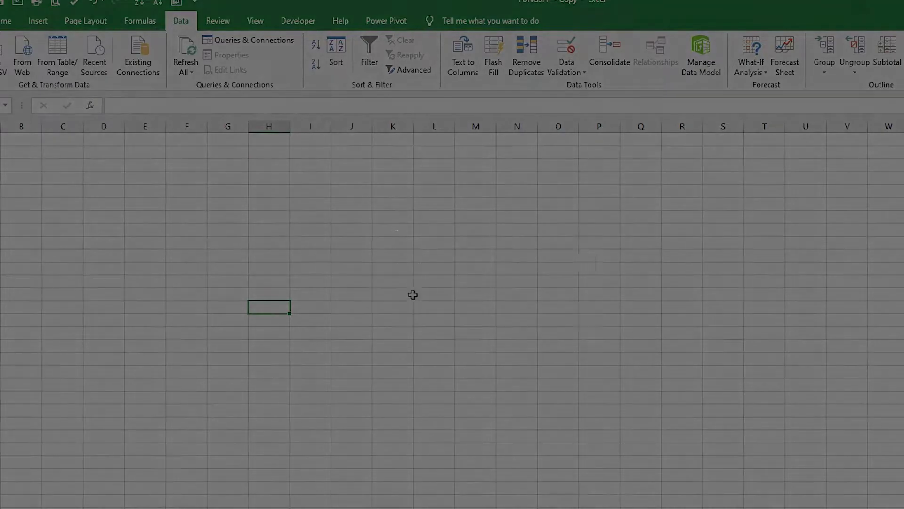
pyautogui.click(434, 281)
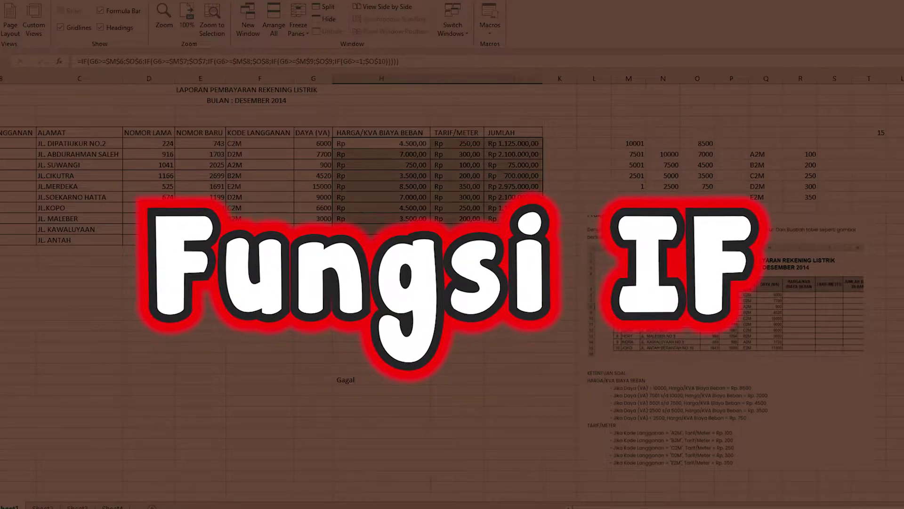
# Clear the rate lookup tables next to the electricity bill payment report.
pyautogui.moveTo(608, 106); pyautogui.dragTo(897, 211)
pyautogui.press('Delete')
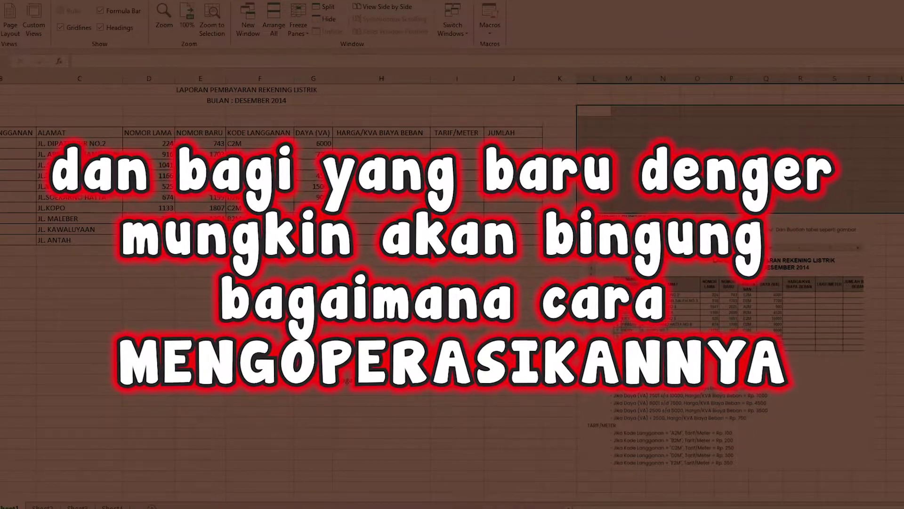
pyautogui.click(361, 380)
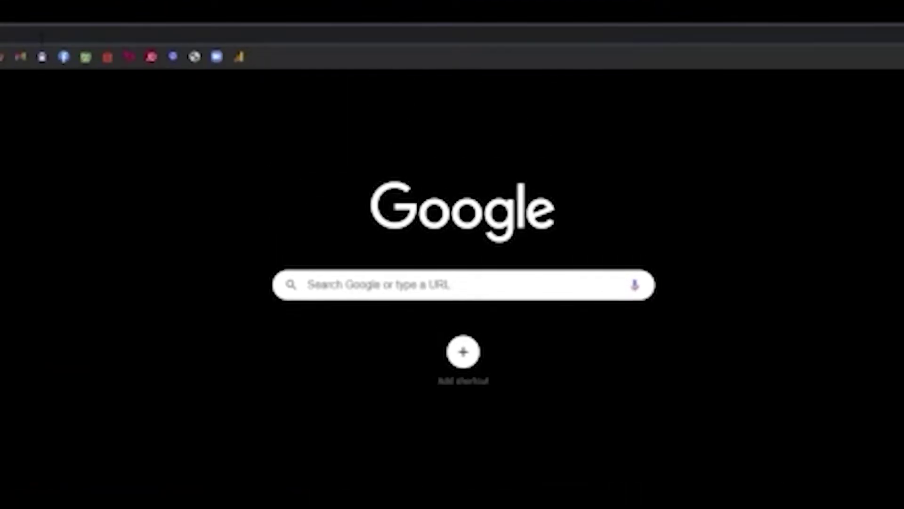
pyautogui.hotkey('ctrl', 'l')
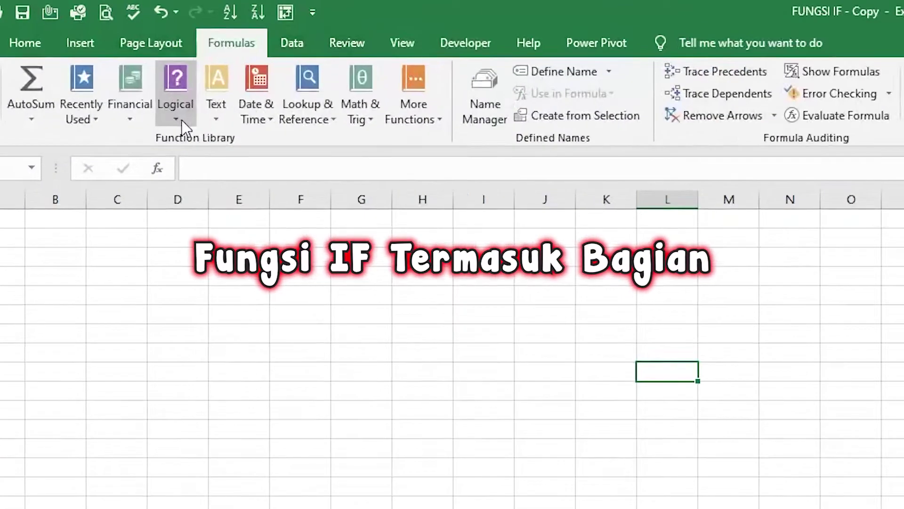
# Look up the Logical category in the function library.
pyautogui.click(182, 120)
pyautogui.click(460, 295)
pyautogui.click(423, 314)
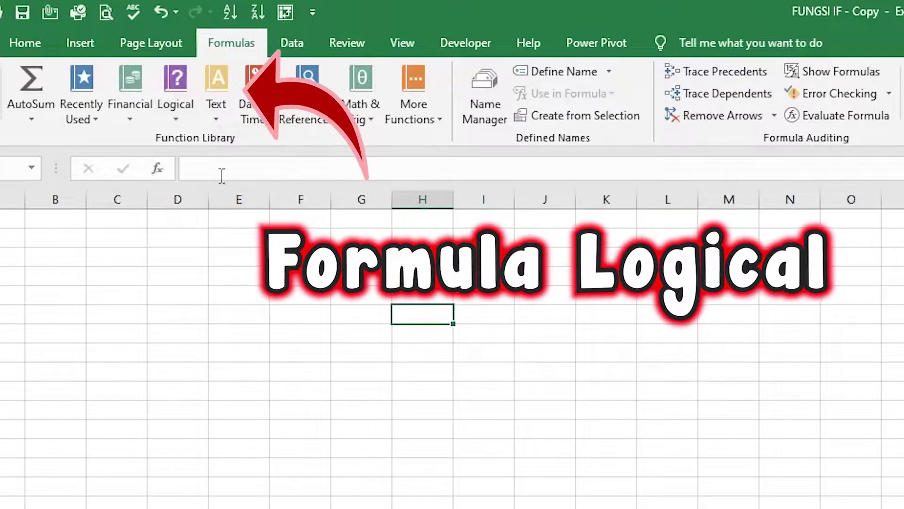
pyautogui.click(168, 108)
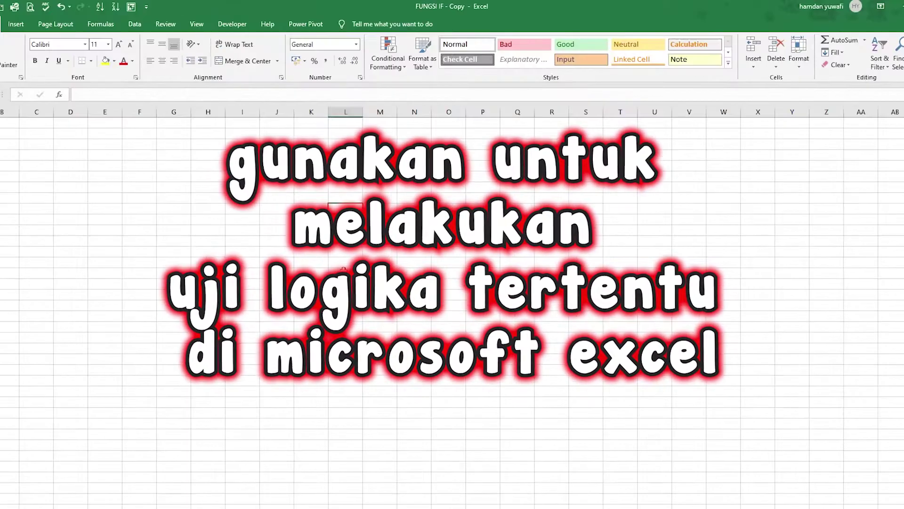
pyautogui.click(165, 24)
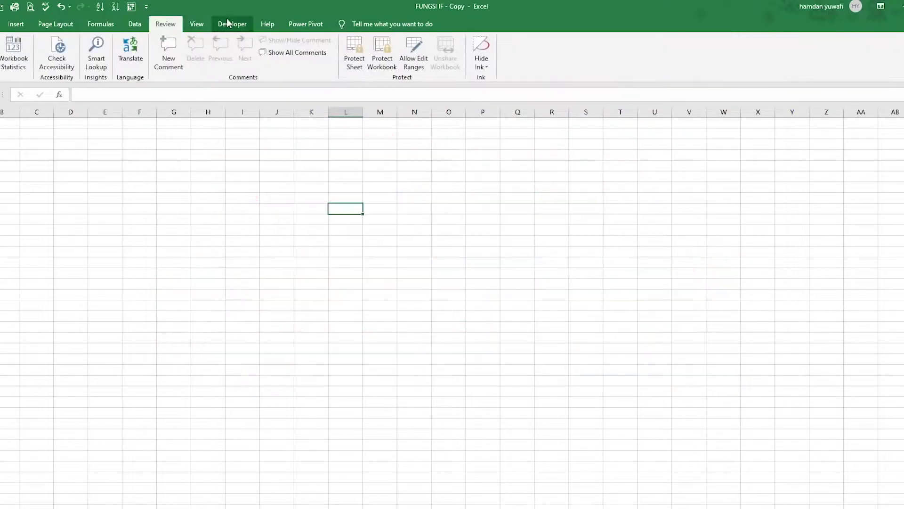
pyautogui.click(232, 24)
pyautogui.click(117, 27)
pyautogui.click(134, 24)
pyautogui.click(232, 24)
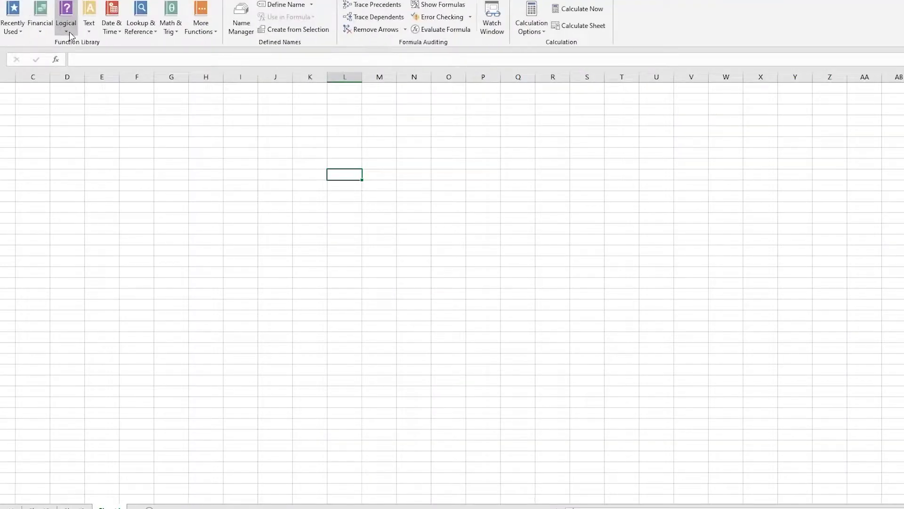
# View the list of functions in the Logical category, including IF.
pyautogui.click(70, 32)
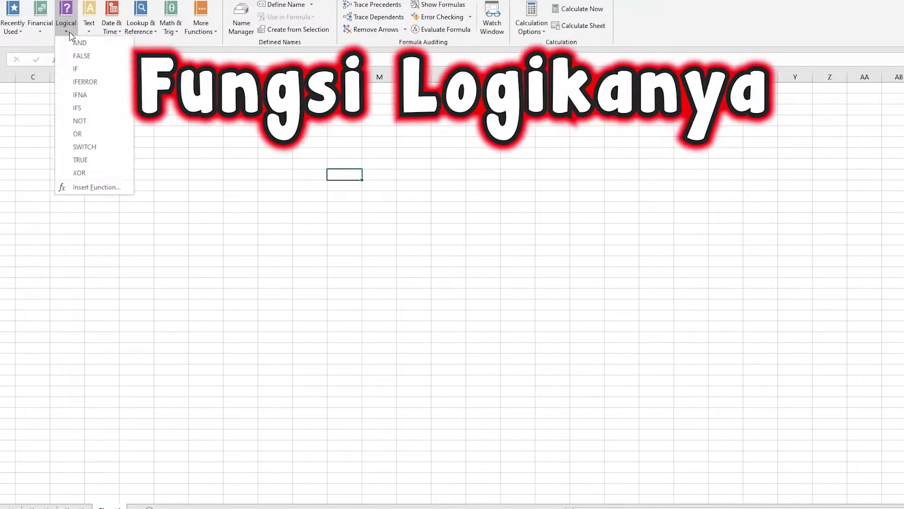
pyautogui.click(203, 143)
pyautogui.click(203, 143)
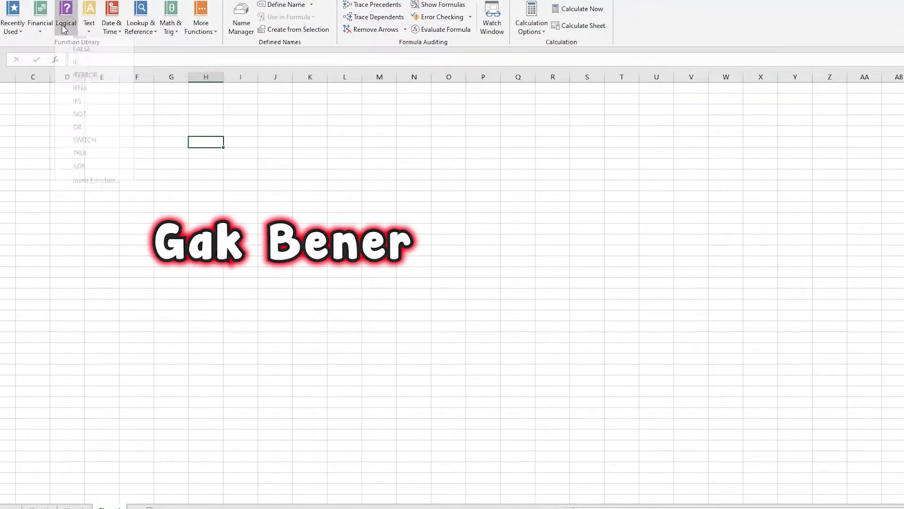
pyautogui.click(297, 151)
pyautogui.click(43, 32)
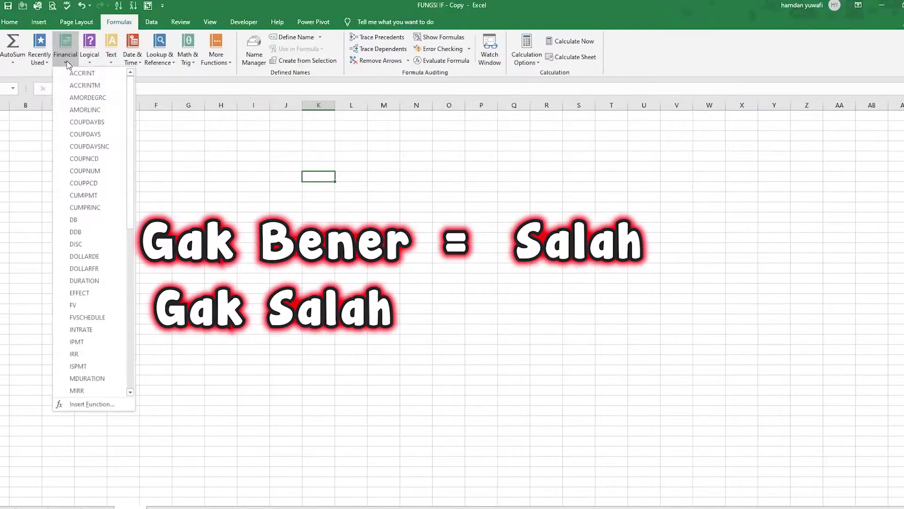
pyautogui.click(69, 65)
pyautogui.click(39, 22)
pyautogui.click(71, 22)
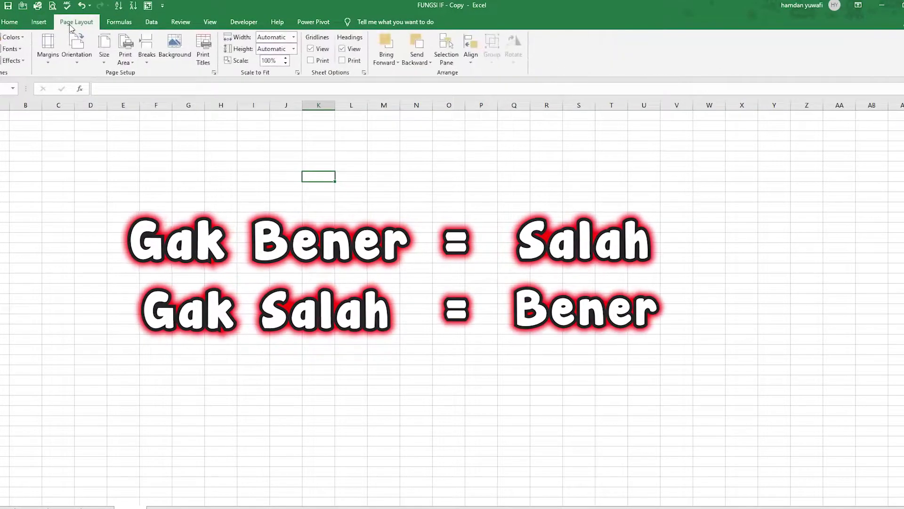
pyautogui.click(38, 22)
pyautogui.click(83, 47)
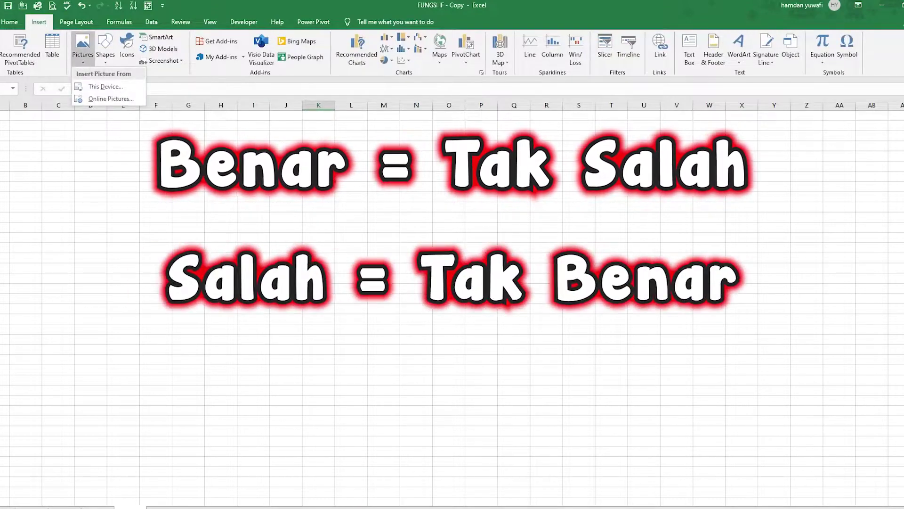
pyautogui.click(106, 47)
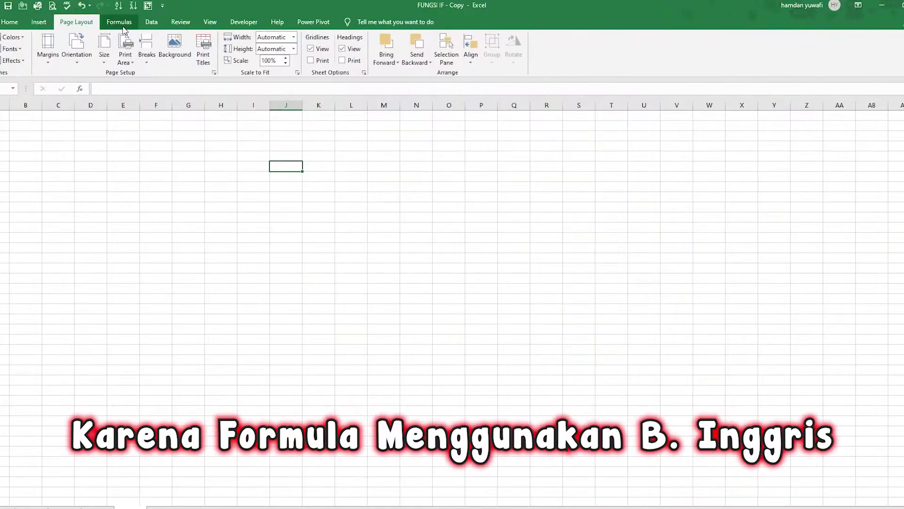
pyautogui.click(121, 24)
pyautogui.click(152, 22)
pyautogui.click(180, 22)
pyautogui.click(113, 23)
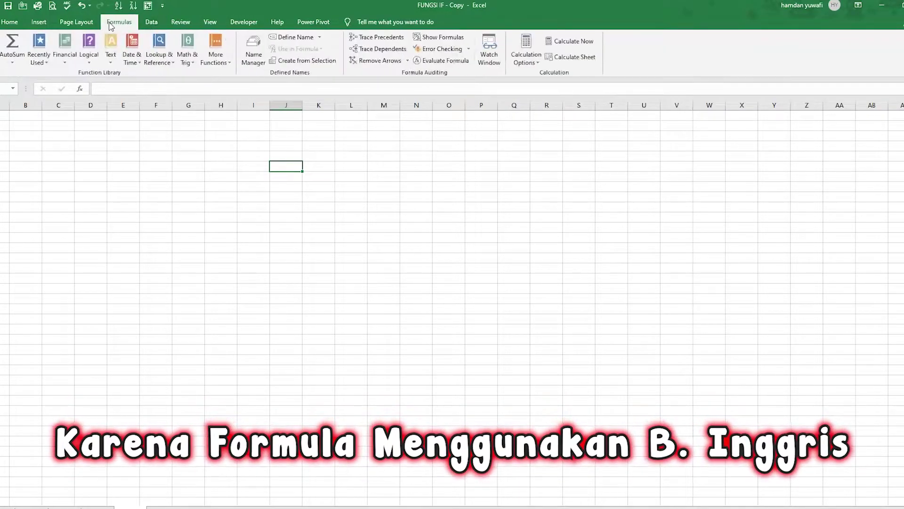
pyautogui.click(76, 22)
pyautogui.click(273, 22)
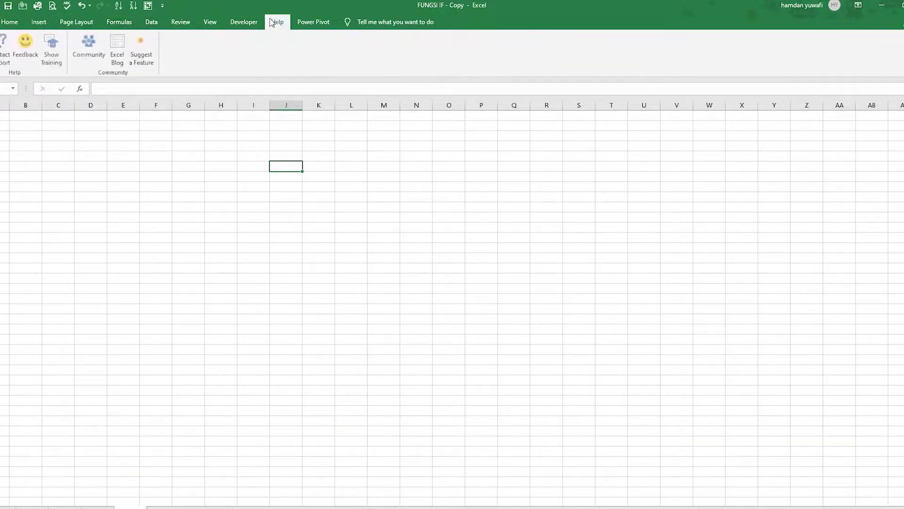
pyautogui.click(244, 22)
pyautogui.click(9, 22)
pyautogui.click(39, 21)
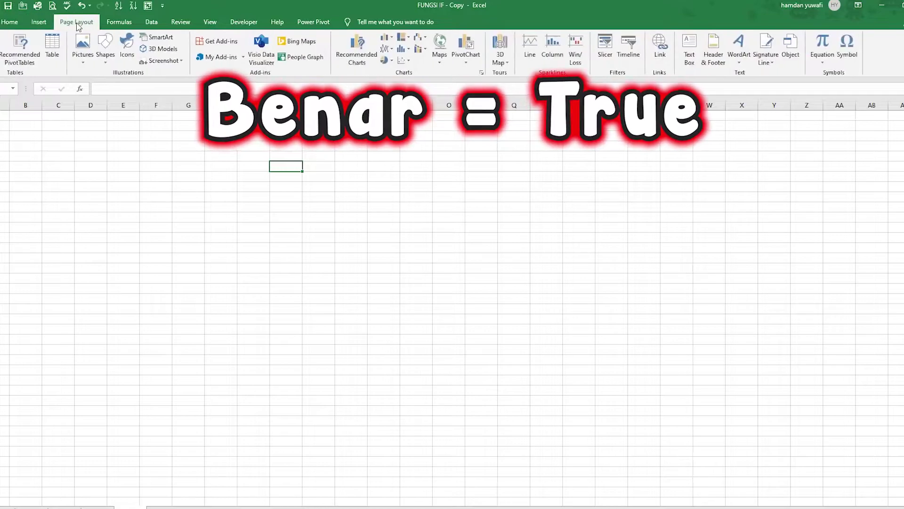
pyautogui.click(76, 21)
pyautogui.click(119, 22)
pyautogui.click(151, 22)
pyautogui.click(180, 21)
pyautogui.click(155, 147)
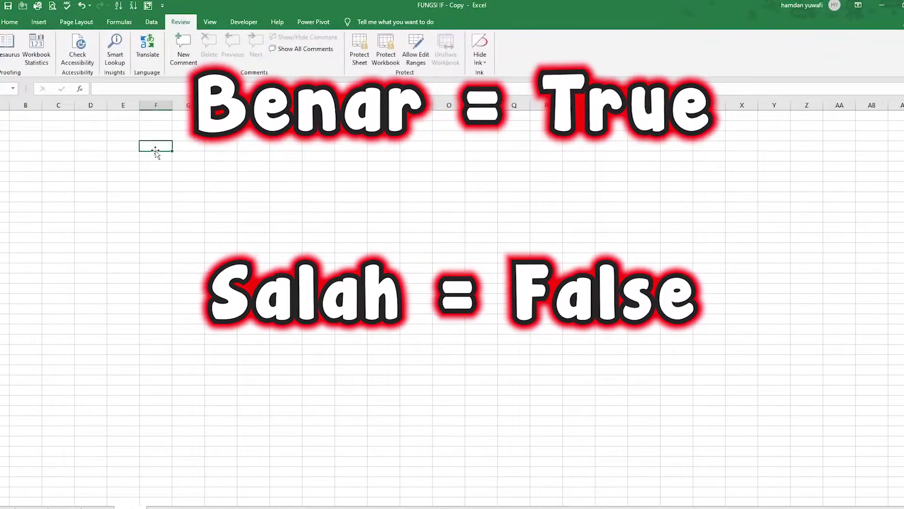
pyautogui.click(38, 21)
pyautogui.click(189, 237)
pyautogui.click(254, 194)
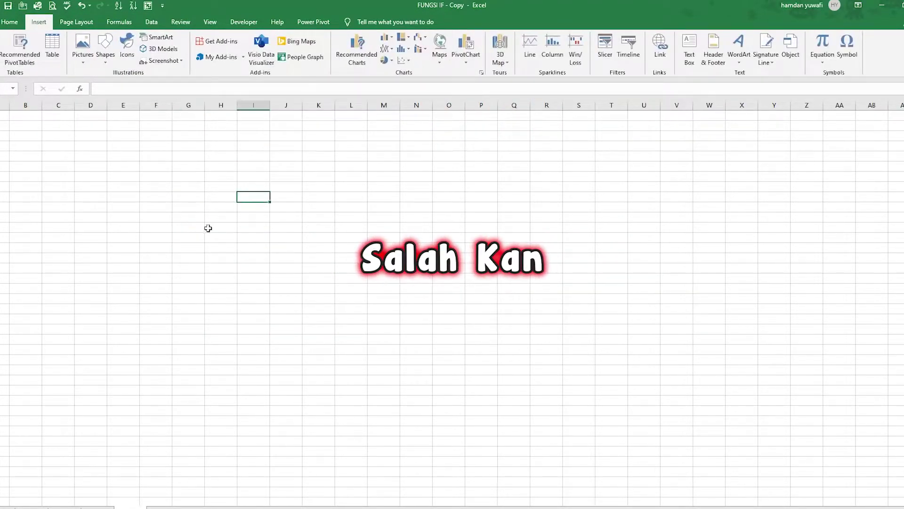
pyautogui.click(76, 22)
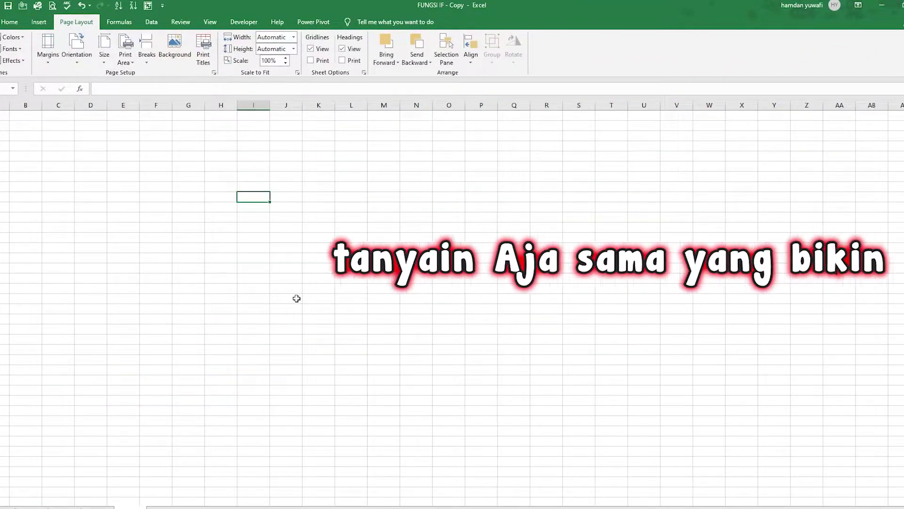
pyautogui.click(120, 22)
pyautogui.click(141, 22)
pyautogui.click(119, 22)
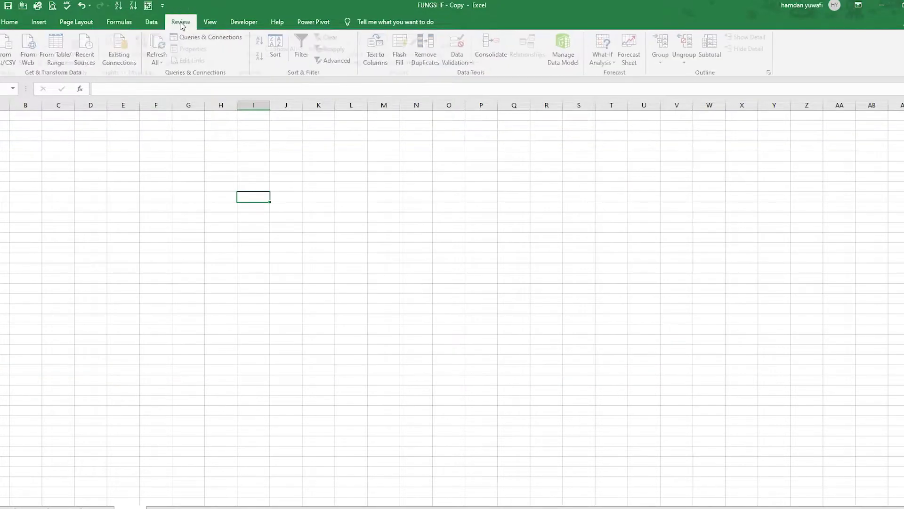
pyautogui.click(180, 21)
pyautogui.click(119, 21)
pyautogui.click(212, 22)
pyautogui.click(241, 21)
pyautogui.click(11, 22)
pyautogui.click(40, 23)
pyautogui.click(76, 22)
pyautogui.click(120, 24)
pyautogui.click(152, 22)
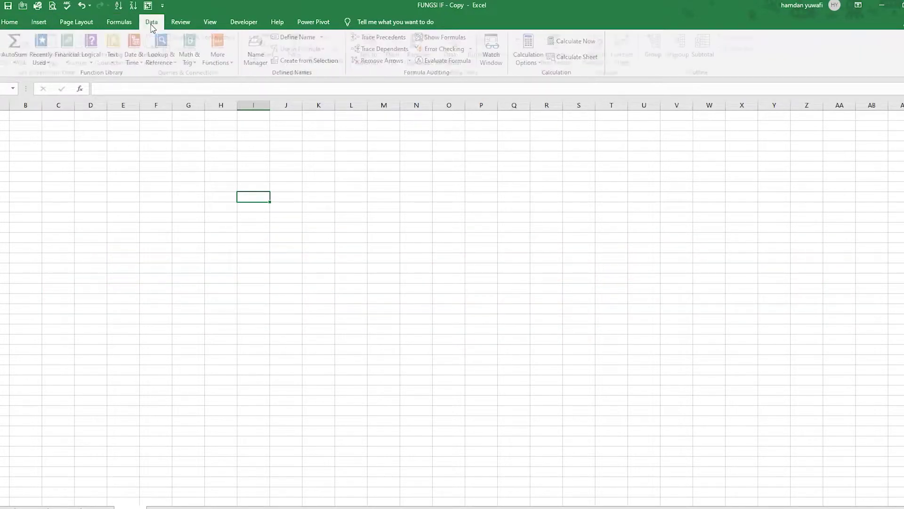
pyautogui.click(76, 22)
pyautogui.click(123, 24)
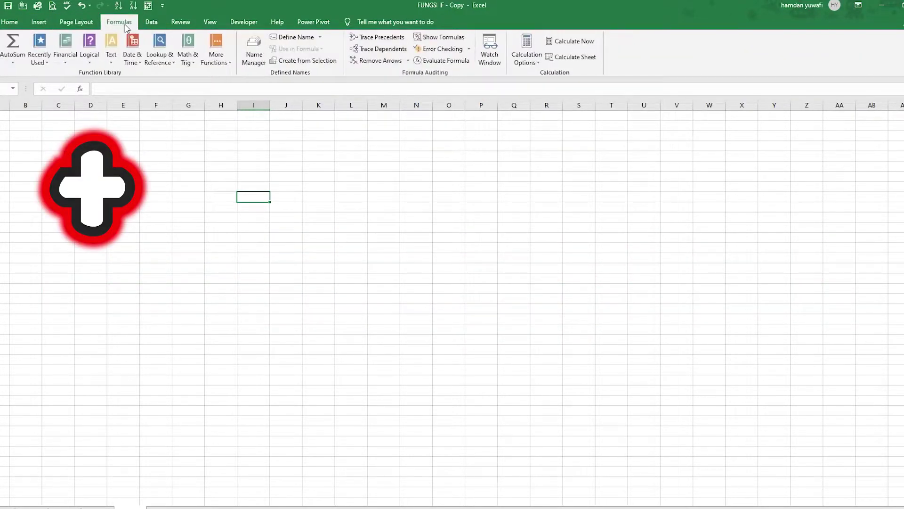
pyautogui.click(180, 22)
pyautogui.click(211, 23)
pyautogui.click(243, 22)
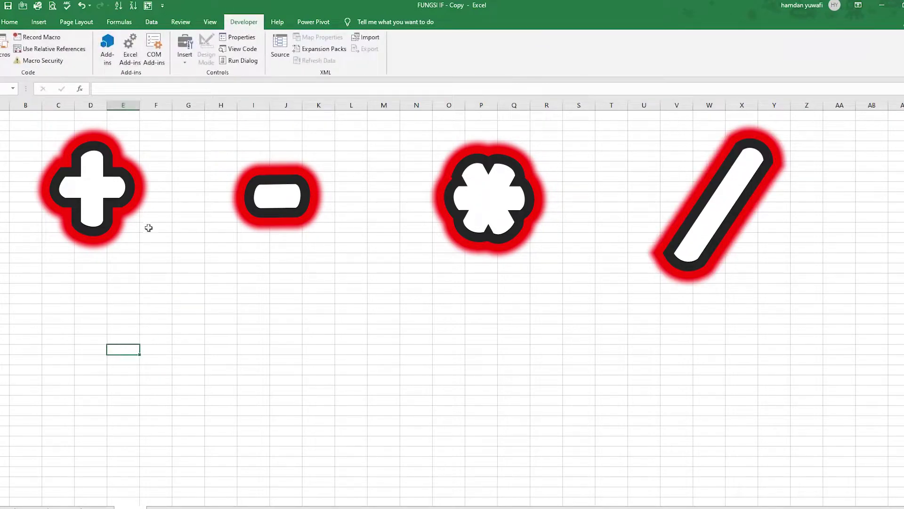
pyautogui.click(19, 22)
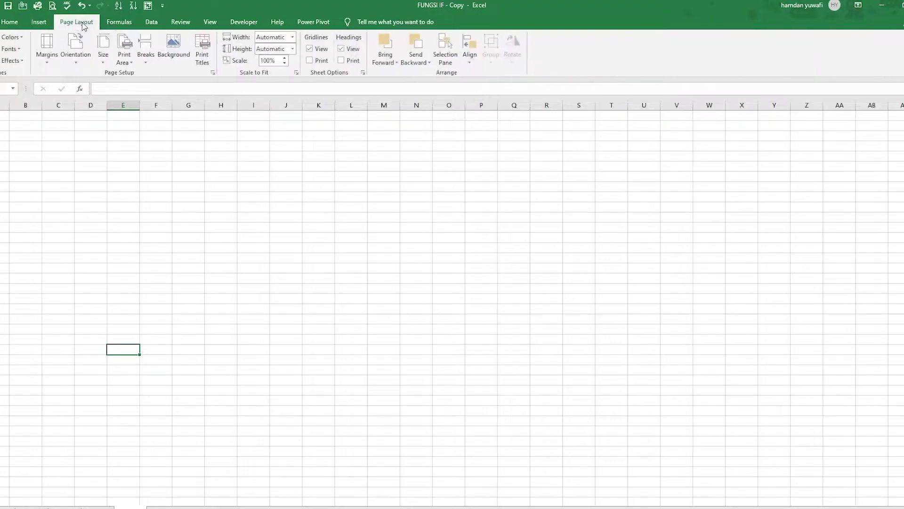
pyautogui.click(119, 22)
pyautogui.click(151, 22)
pyautogui.click(181, 22)
pyautogui.scroll(2, 131, 26)
pyautogui.scroll(-3, 141, 23)
pyautogui.scroll(1, 147, 25)
pyautogui.scroll(3, 147, 24)
pyautogui.scroll(-2, 147, 24)
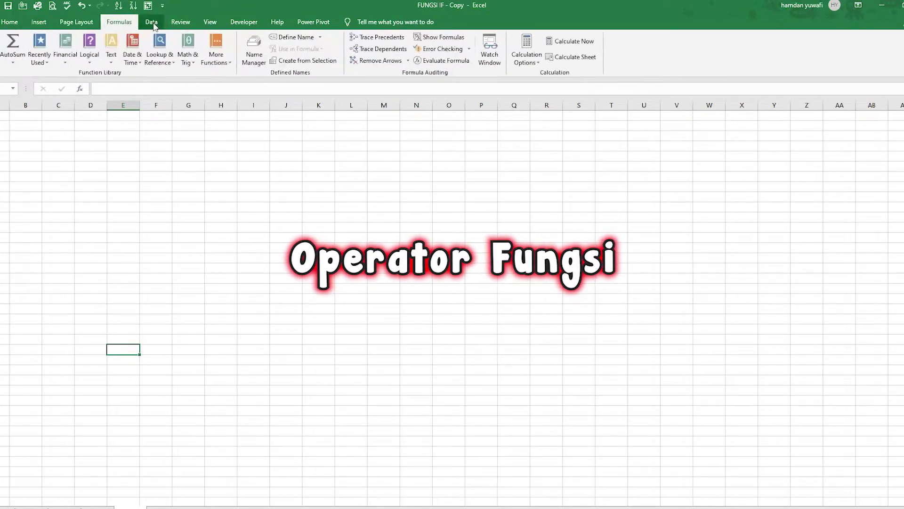
pyautogui.scroll(1, 184, 26)
pyautogui.click(254, 236)
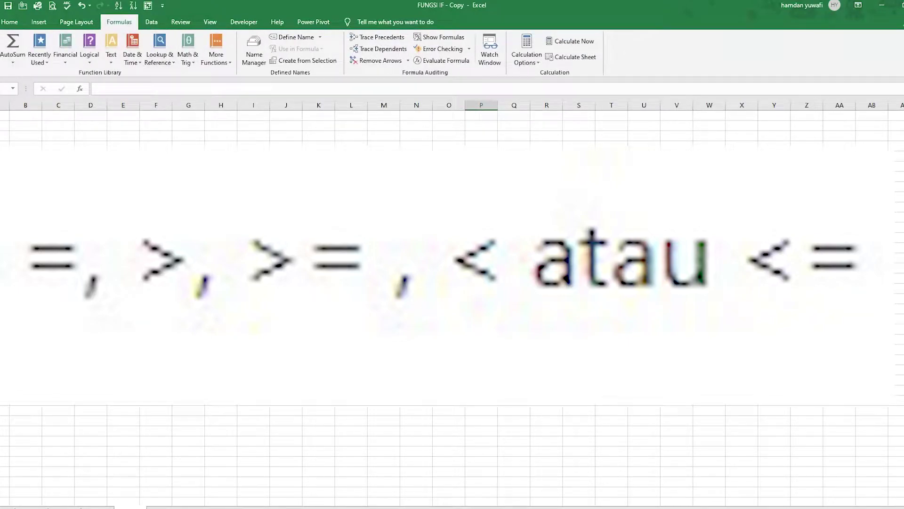
pyautogui.click(6, 22)
pyautogui.click(122, 22)
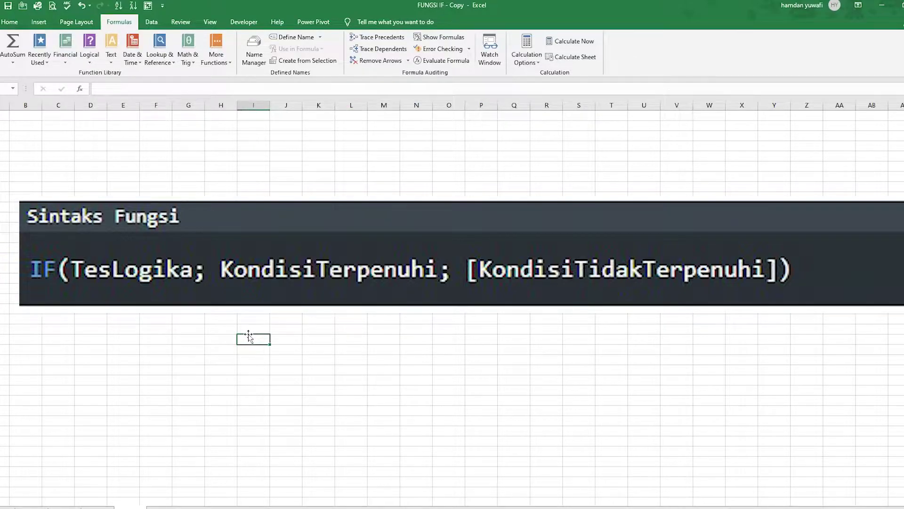
pyautogui.click(41, 24)
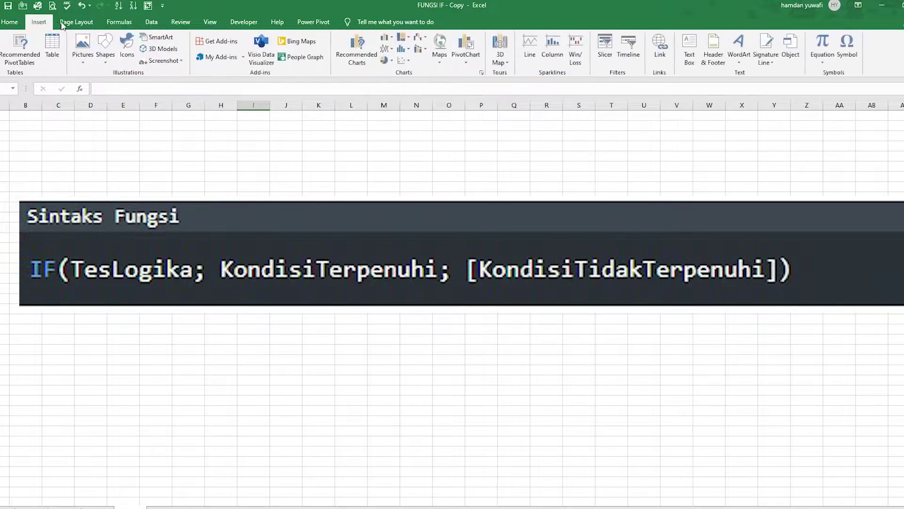
pyautogui.click(75, 22)
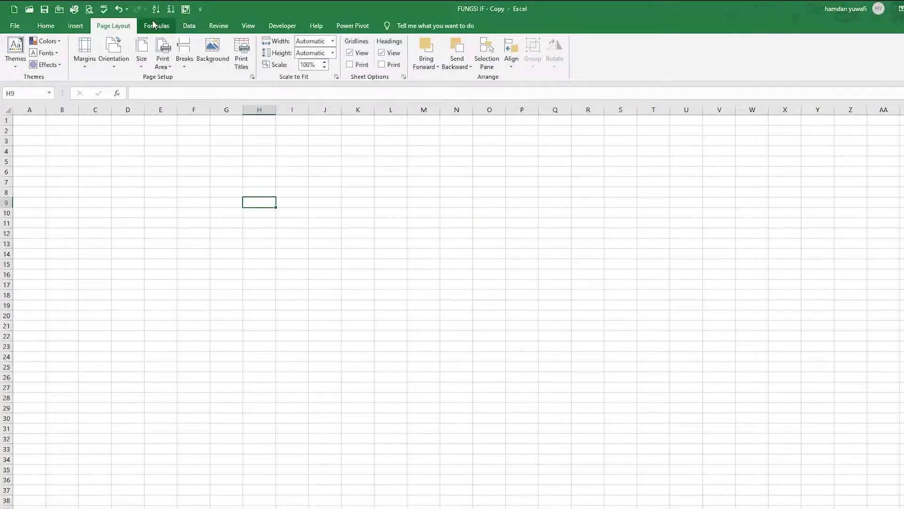
pyautogui.click(153, 25)
pyautogui.click(76, 26)
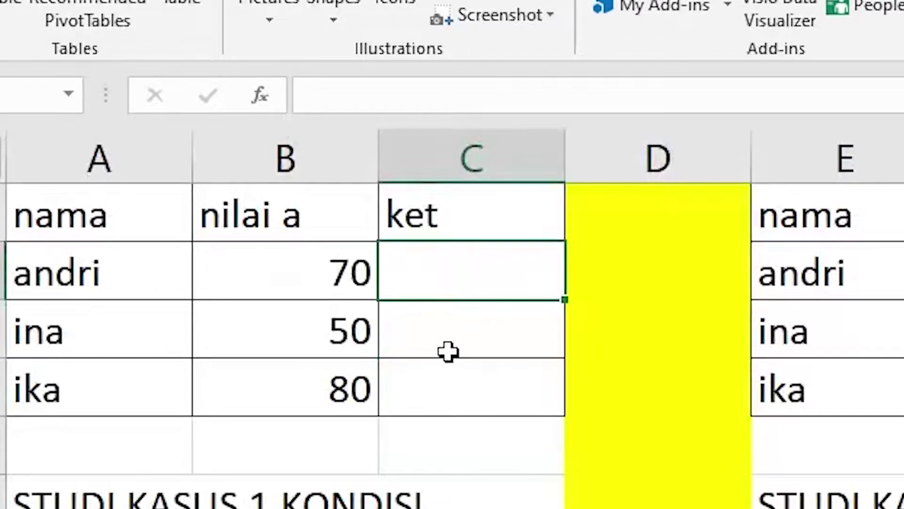
# Examine the one-score table, looking at the empty ket cells C2:C4 and the first score in column B.
pyautogui.click(447, 351)
pyautogui.click(448, 389)
pyautogui.click(436, 290)
pyautogui.click(444, 345)
pyautogui.click(452, 390)
pyautogui.click(452, 262)
pyautogui.click(457, 360)
pyautogui.click(456, 323)
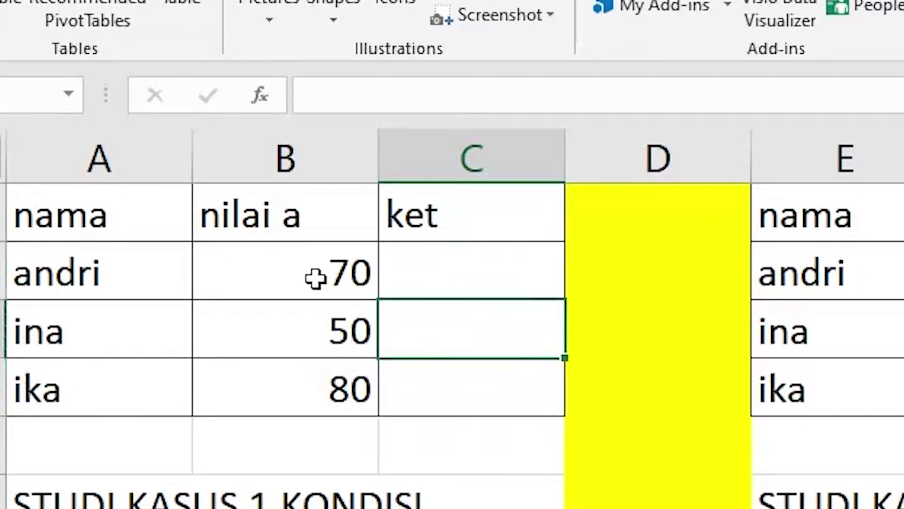
pyautogui.click(175, 270)
pyautogui.click(292, 281)
# Read the one-condition case study and its passing rule, and compare the scores in column B against it.
pyautogui.click(263, 480)
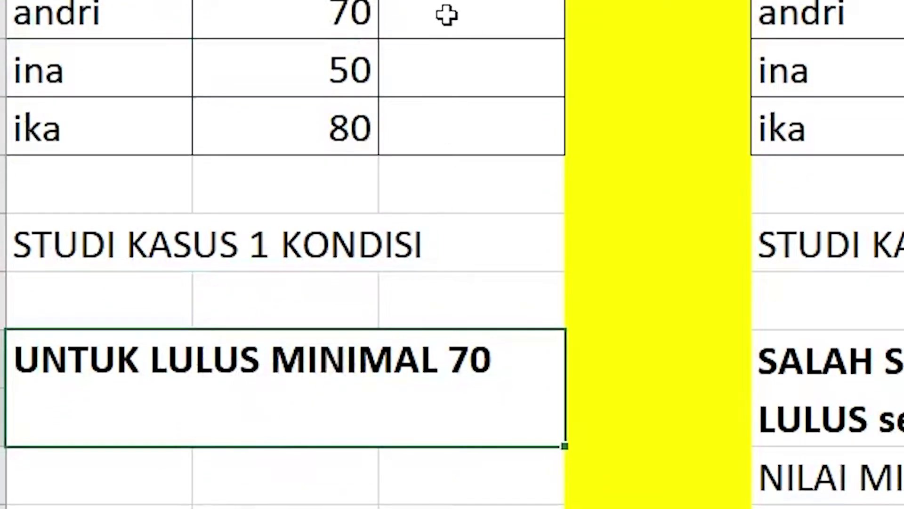
pyautogui.click(252, 502)
pyautogui.click(270, 429)
pyautogui.click(329, 309)
pyautogui.click(238, 360)
pyautogui.press('Up')
pyautogui.click(447, 304)
pyautogui.click(351, 384)
pyautogui.click(280, 296)
pyautogui.click(159, 288)
pyautogui.click(141, 255)
pyautogui.click(283, 314)
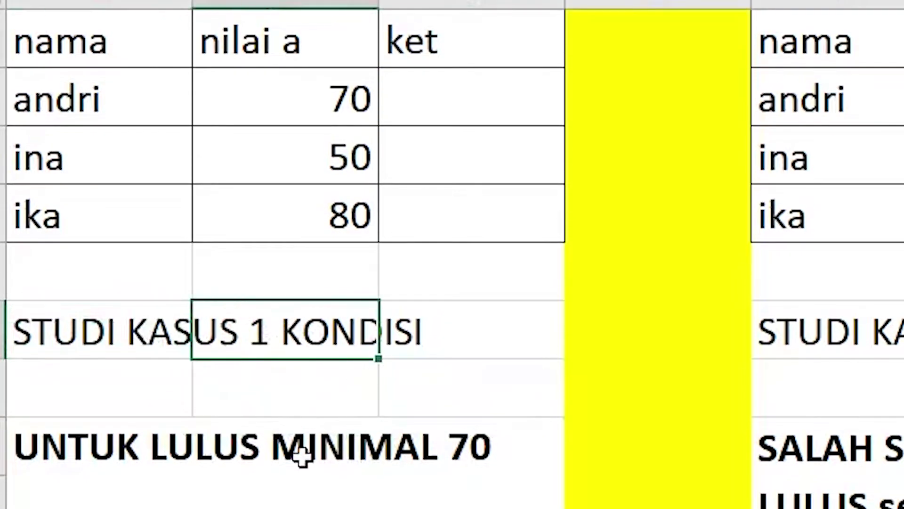
pyautogui.click(299, 427)
pyautogui.click(275, 168)
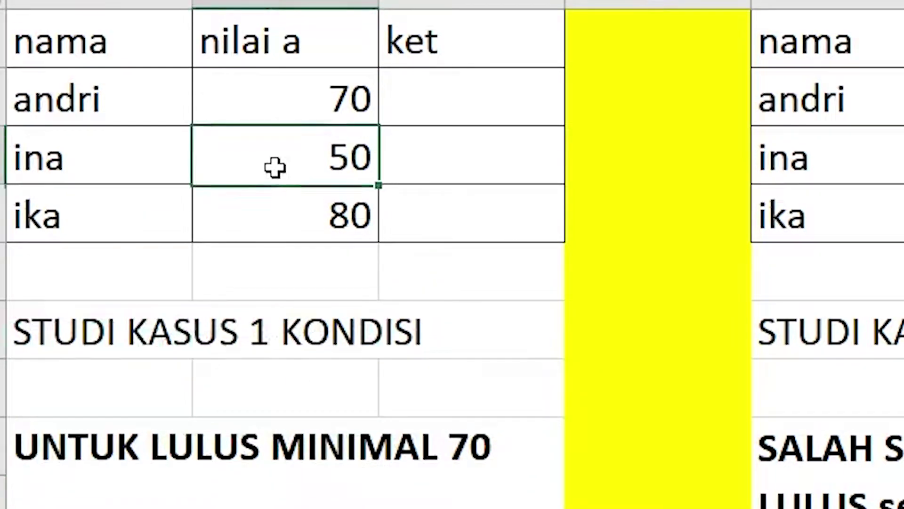
pyautogui.click(304, 212)
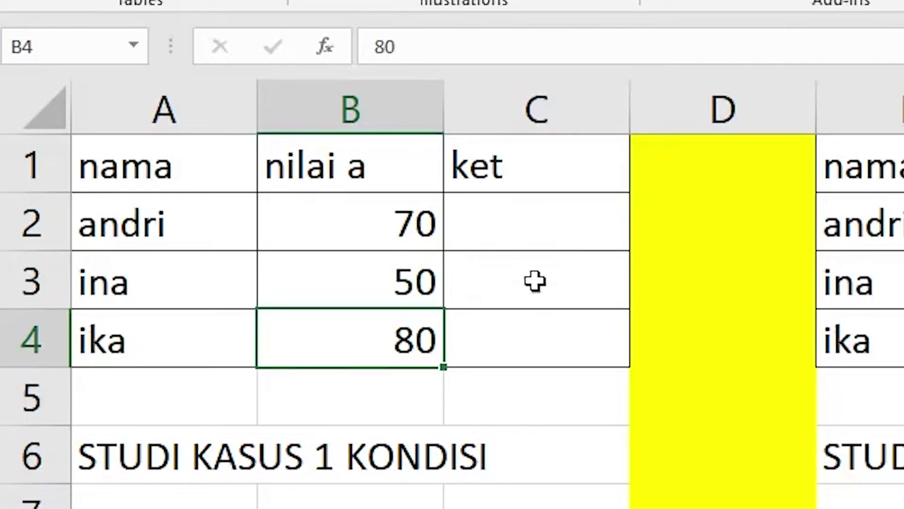
# Enter the formula =IF(B2>=70;"LULUS";"GAGAL") in C2, the first ket cell of the one-condition table.
pyautogui.click(527, 224)
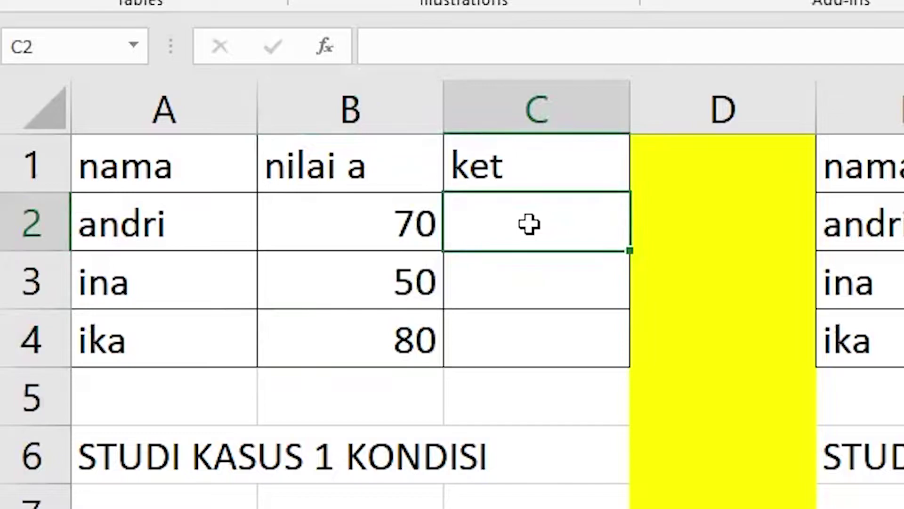
pyautogui.write('=IF')
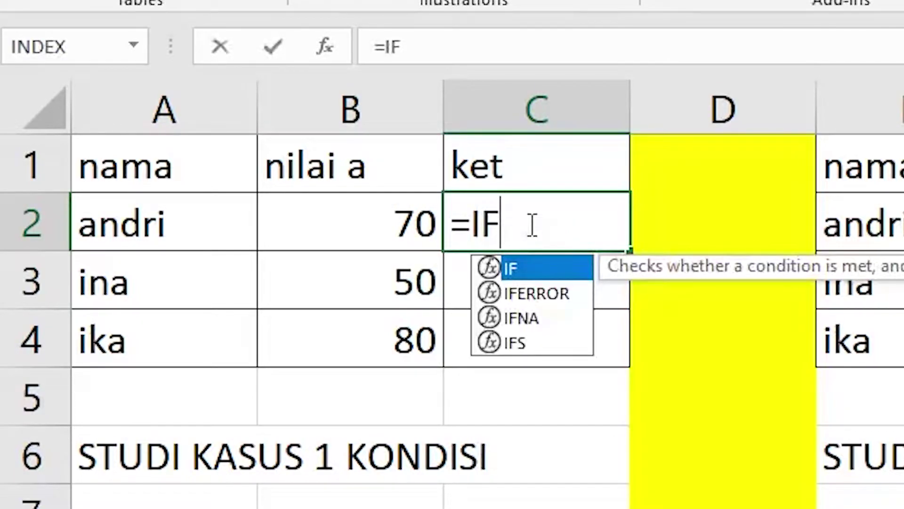
pyautogui.write('(')
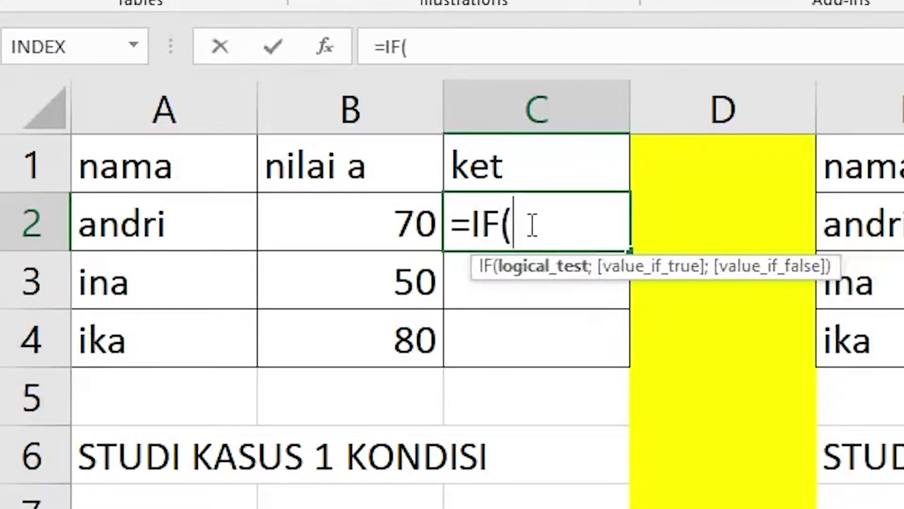
pyautogui.click(372, 222)
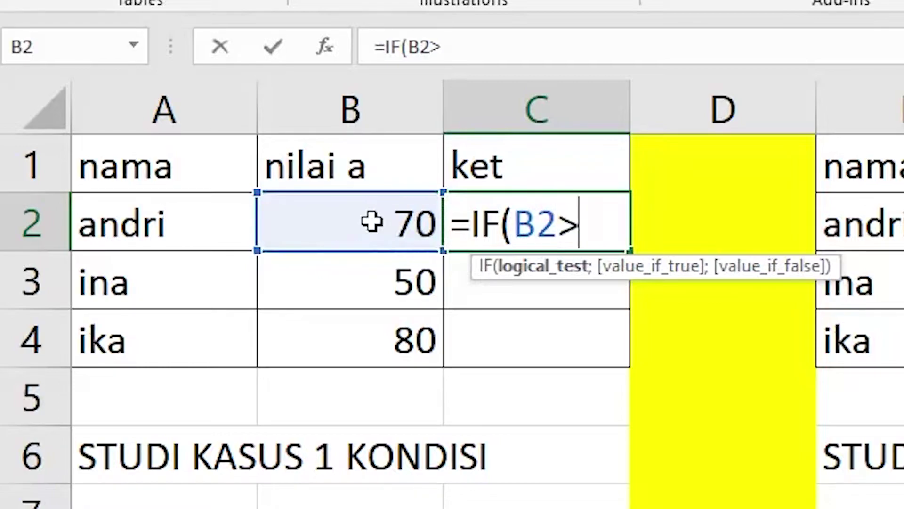
pyautogui.write('70')
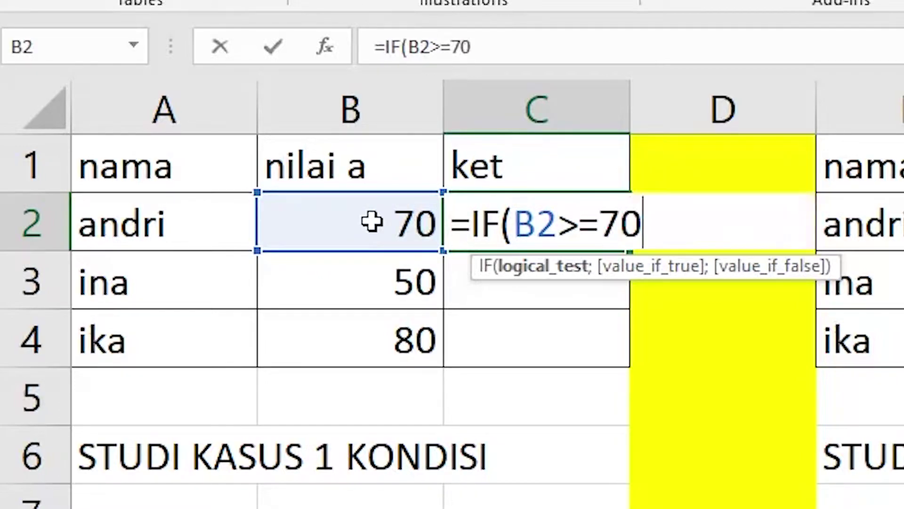
pyautogui.write(';"L')
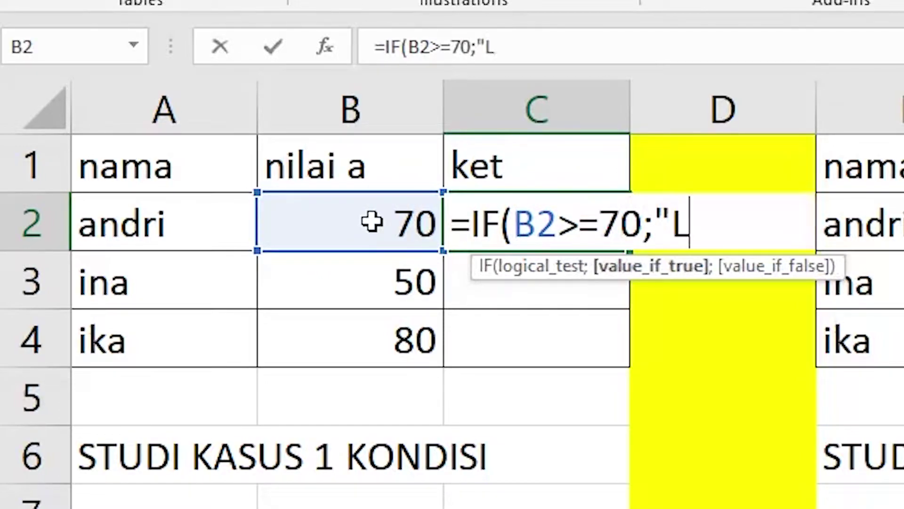
pyautogui.write('ULUS')
pyautogui.write('";"')
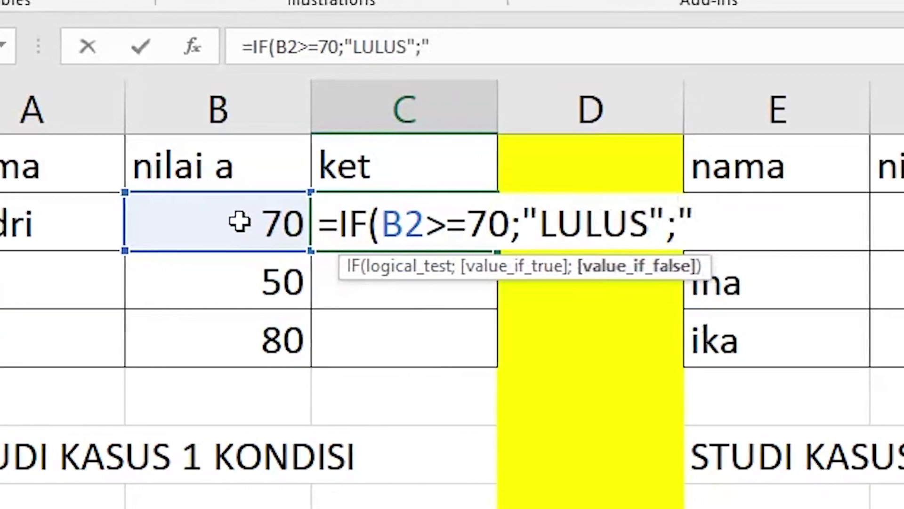
pyautogui.write('GAGAL')
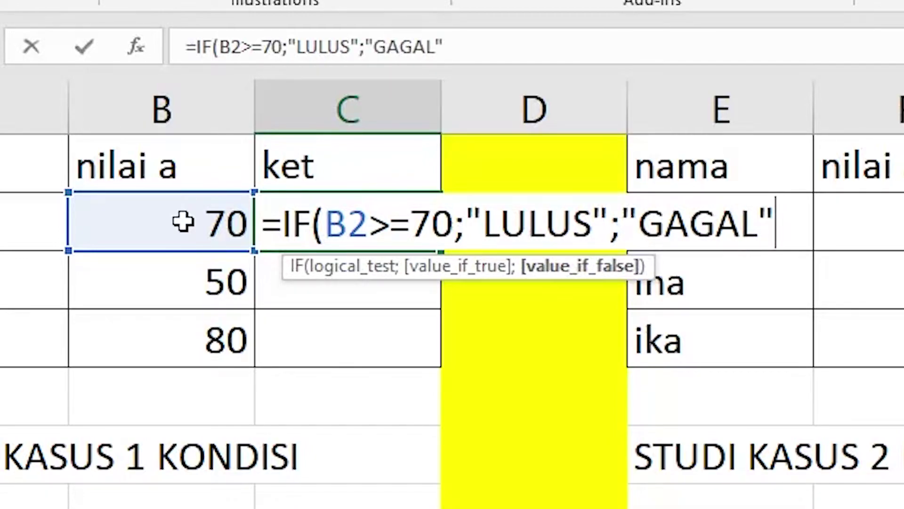
pyautogui.write(')')
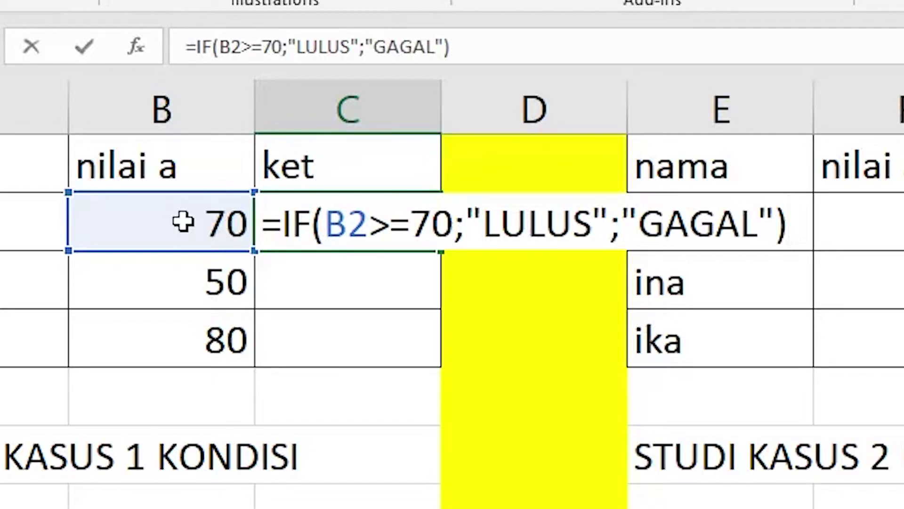
pyautogui.press('Return')
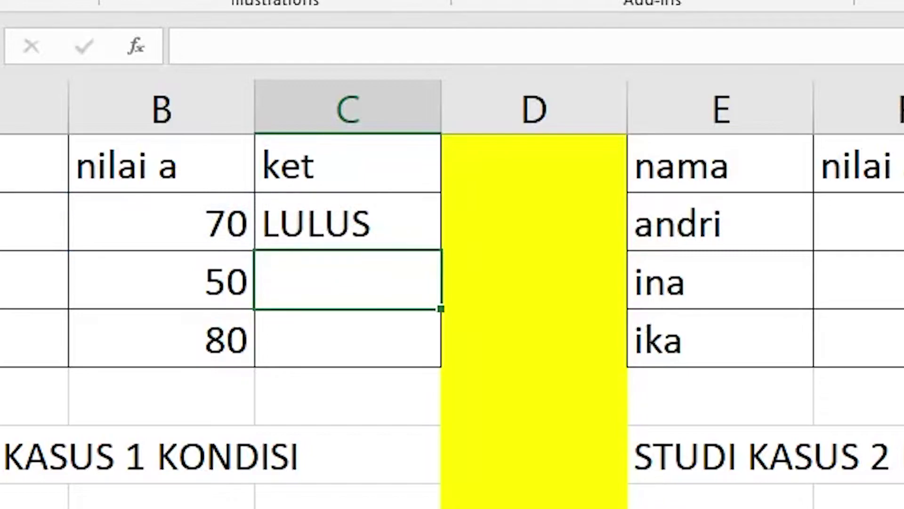
# Fill the IF formula from C2 down to C4 and check the formula in each row.
pyautogui.click(379, 230)
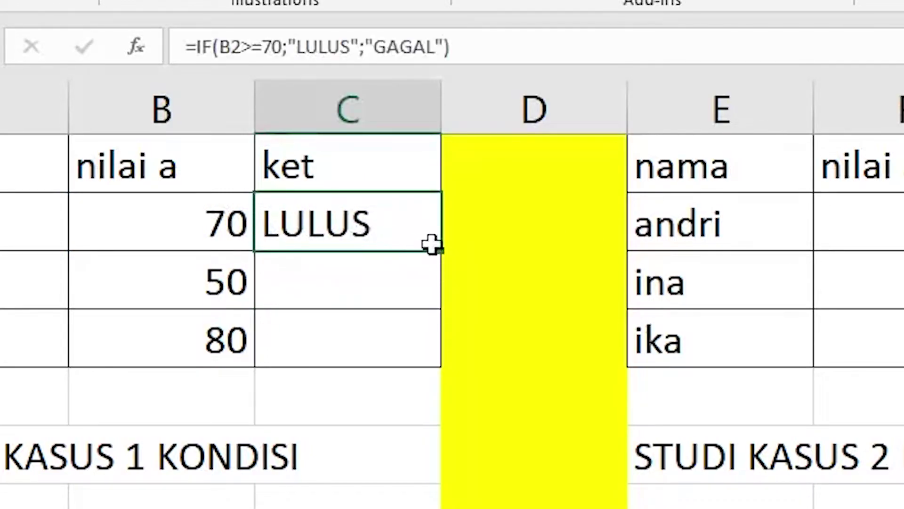
pyautogui.doubleClick(441, 251)
pyautogui.click(375, 224)
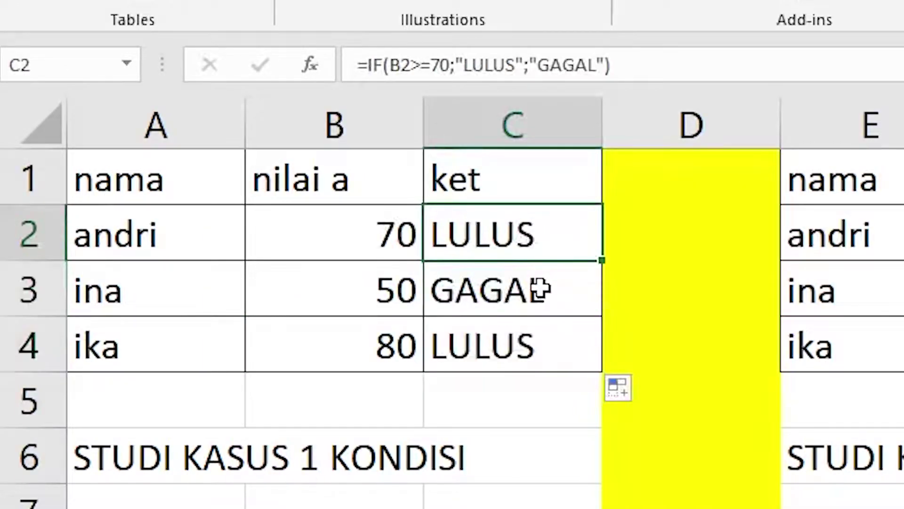
pyautogui.click(540, 290)
pyautogui.click(543, 346)
pyautogui.click(541, 255)
pyautogui.click(546, 303)
pyautogui.click(549, 332)
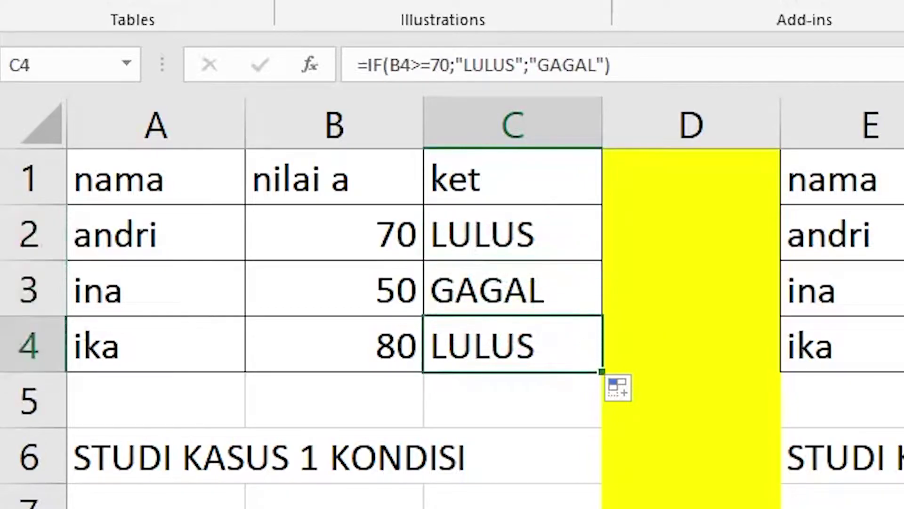
# Enter the nested formula =IF(F2>70;IF(G2>70;"LULUS";"GAGAL");"GAGAL") in H2, the first ket cell of the two-condition table.
pyautogui.click(538, 131)
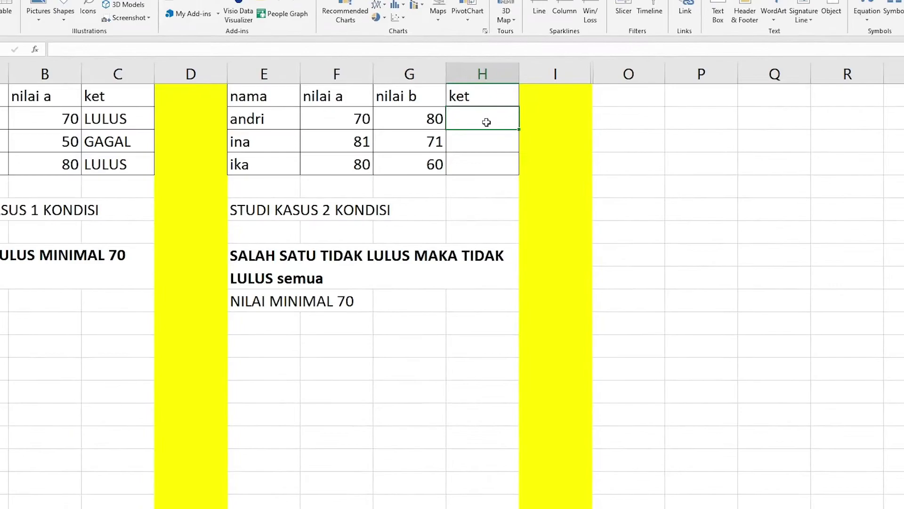
pyautogui.write('=IF(')
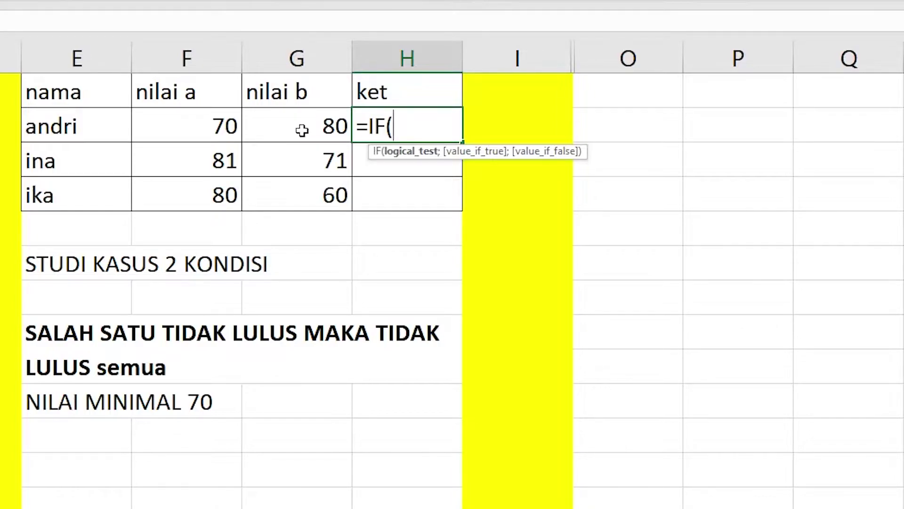
pyautogui.click(215, 126)
pyautogui.write('>70')
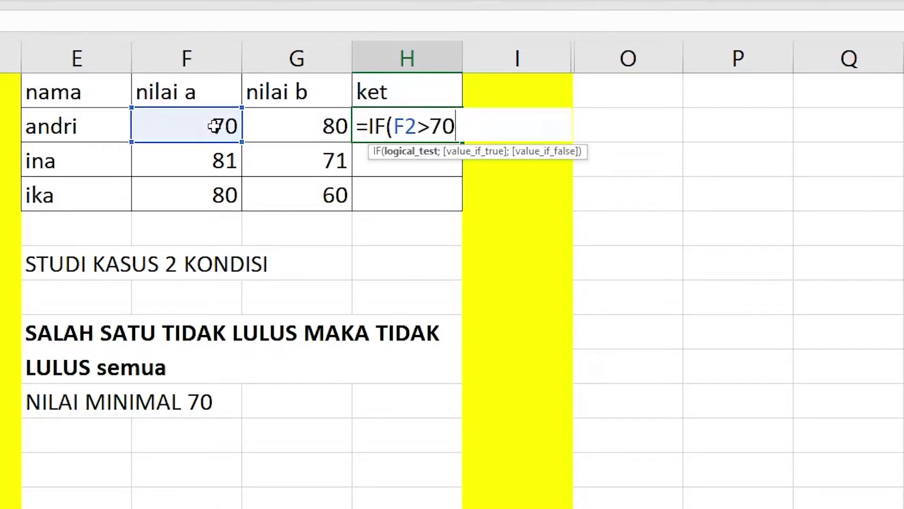
pyautogui.write(';IF(')
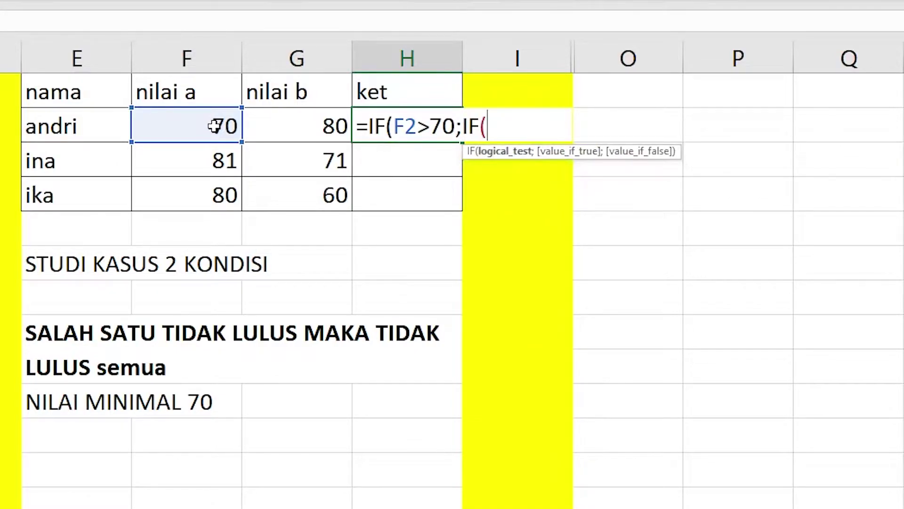
pyautogui.click(321, 128)
pyautogui.write('>70')
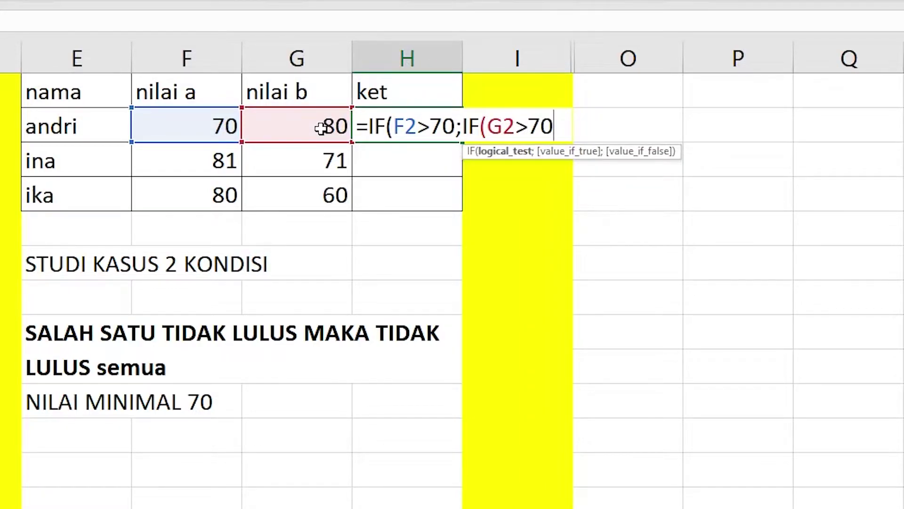
pyautogui.write(';"LULU')
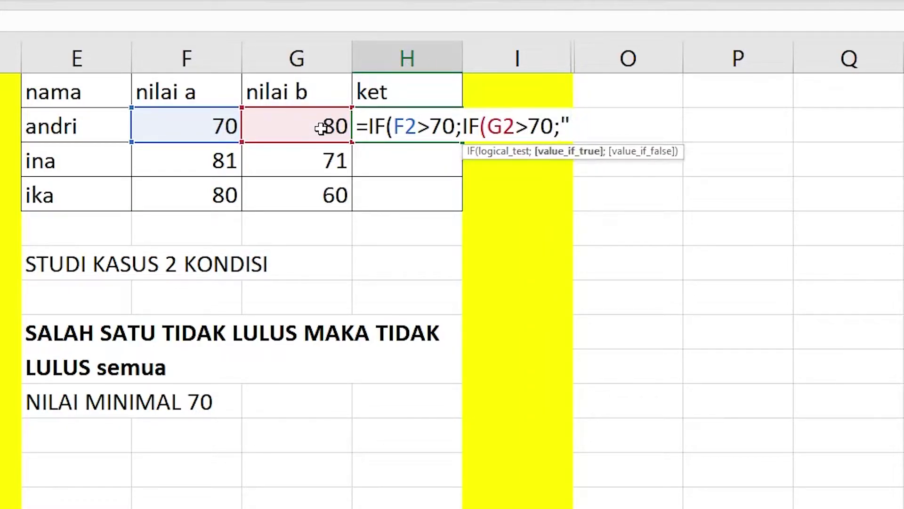
pyautogui.write('S"')
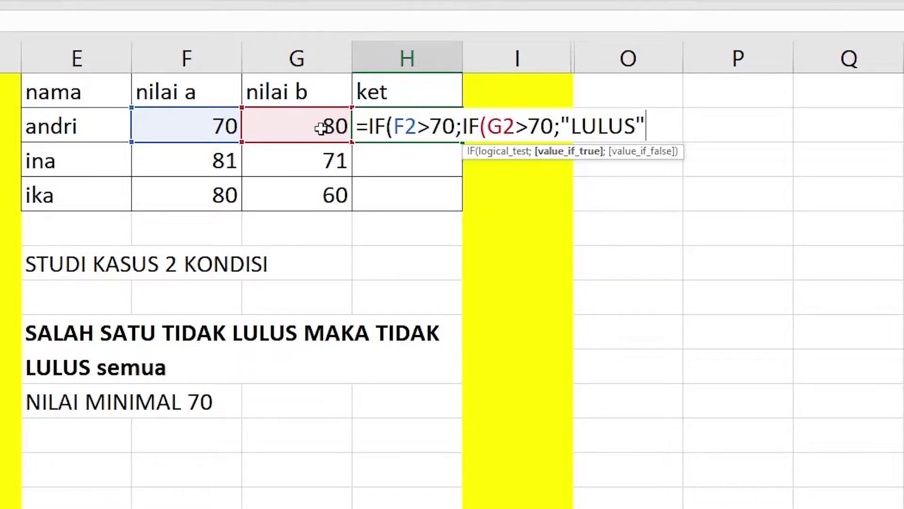
pyautogui.write(';"')
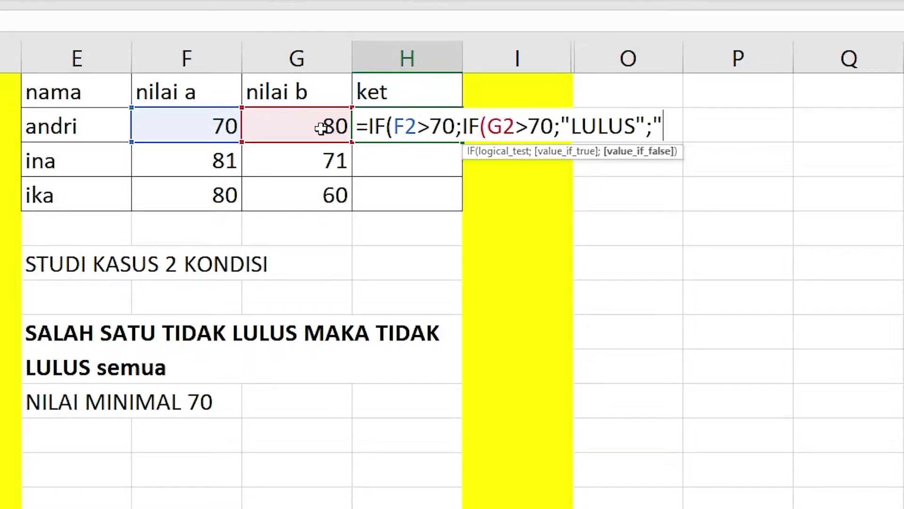
pyautogui.write('GAGAL"')
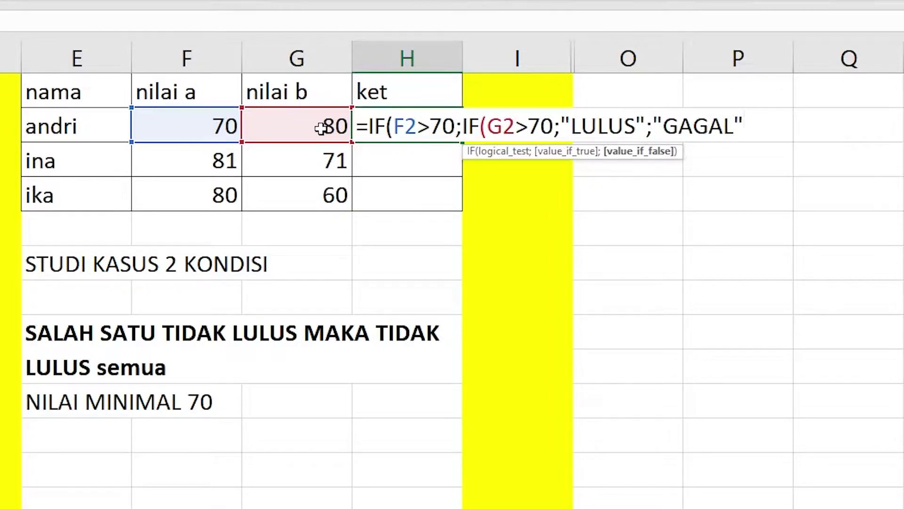
pyautogui.write(');"')
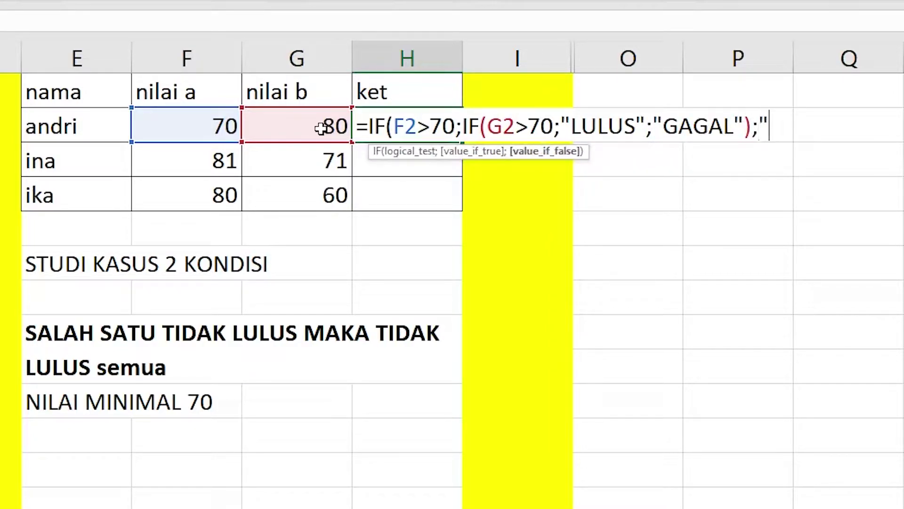
pyautogui.write('GAGAL")')
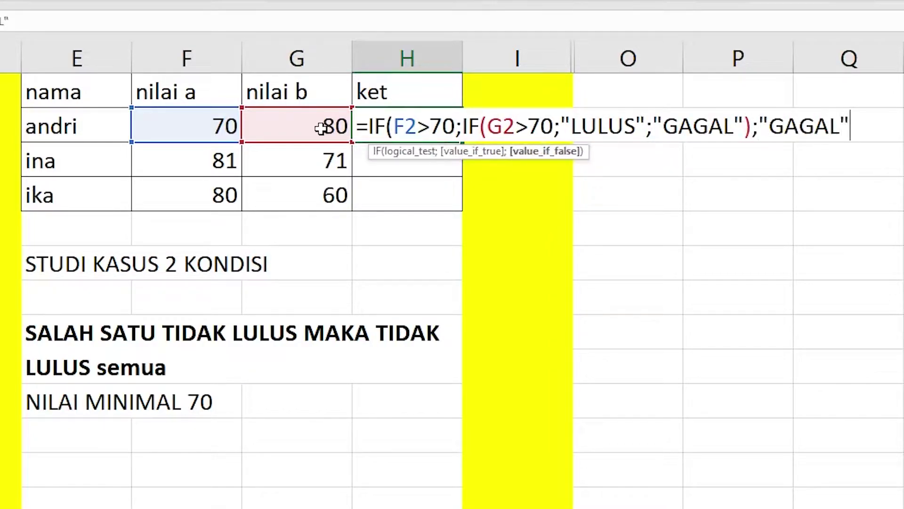
pyautogui.press('Return')
# Fill the nested IF formula from H2 down to H4 and check the formula in each row.
pyautogui.click(410, 123)
pyautogui.moveTo(463, 146); pyautogui.dragTo(462, 205)
pyautogui.click(721, 193)
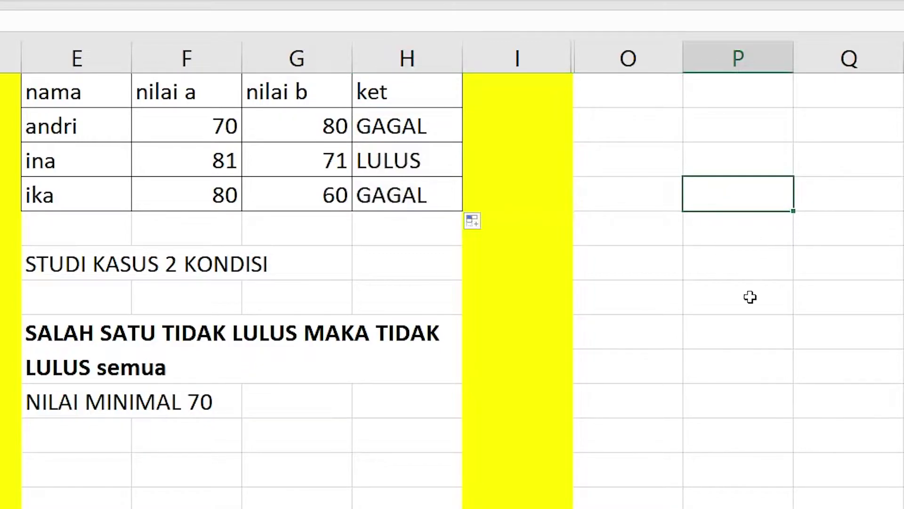
pyautogui.click(638, 354)
pyautogui.click(402, 194)
pyautogui.click(405, 163)
pyautogui.click(408, 132)
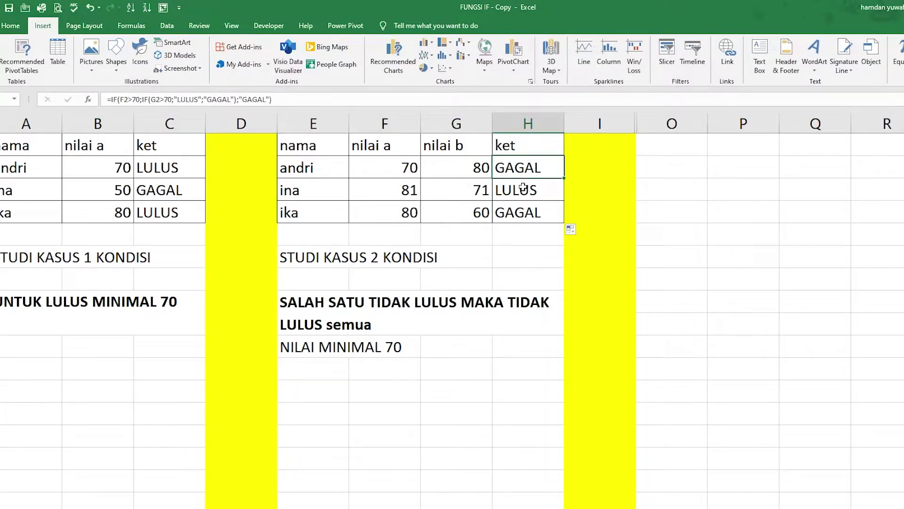
pyautogui.click(523, 188)
pyautogui.click(523, 211)
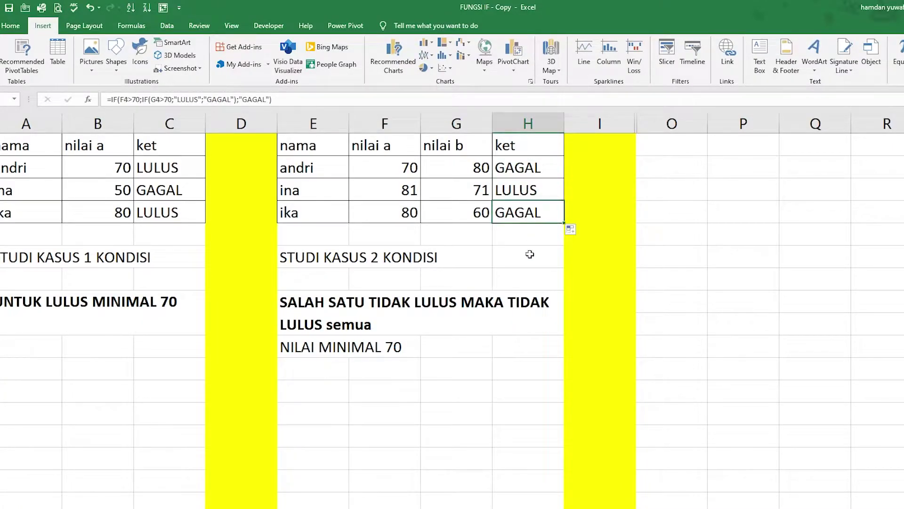
pyautogui.click(530, 253)
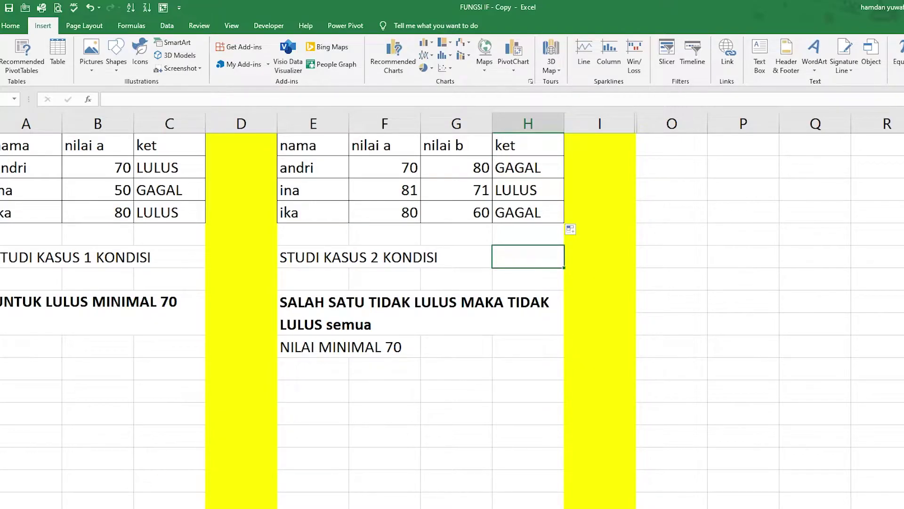
# Switch to the worksheet with the electricity bill payment report exercise.
pyautogui.hotkey('ctrl', 'pagedown')
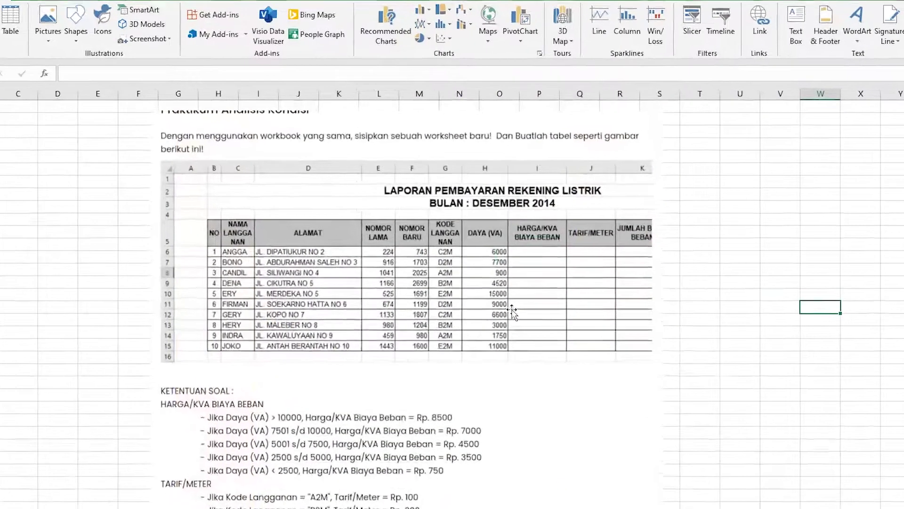
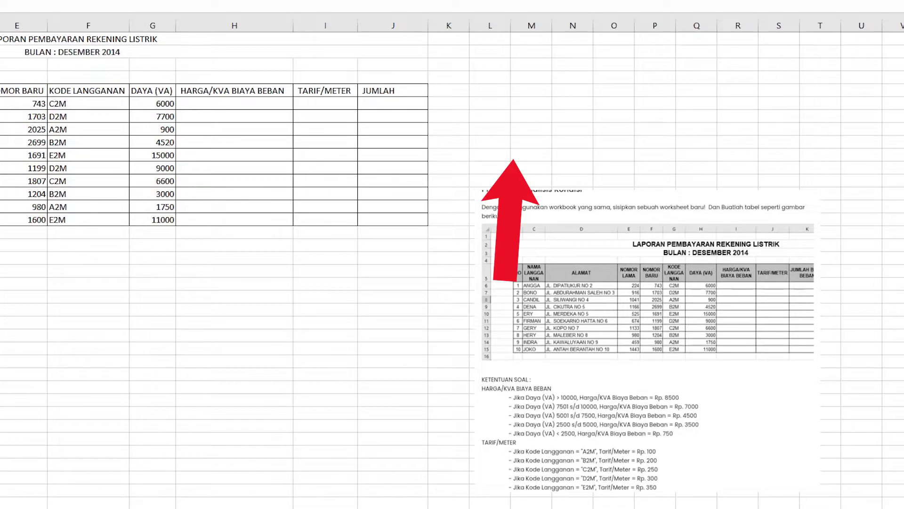
# Enter the first KVA range in row 6: lower limit 10001 in M6 and price 8500 in O6.
pyautogui.click(533, 104)
pyautogui.write('10001')
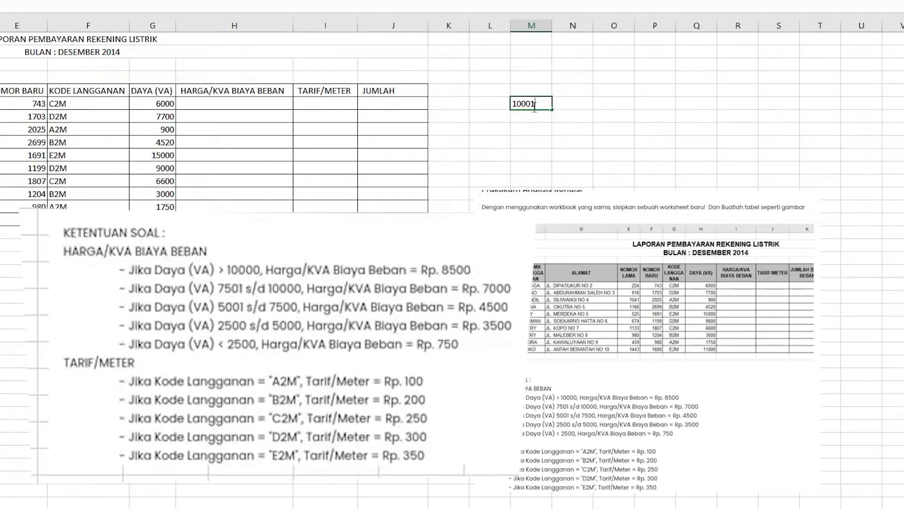
pyautogui.press('Tab')
pyautogui.press('Tab')
pyautogui.write('8500')
# Create the header RENTANG KVA above the two range limit columns, merged and centred across M4:N5.
pyautogui.click(535, 90)
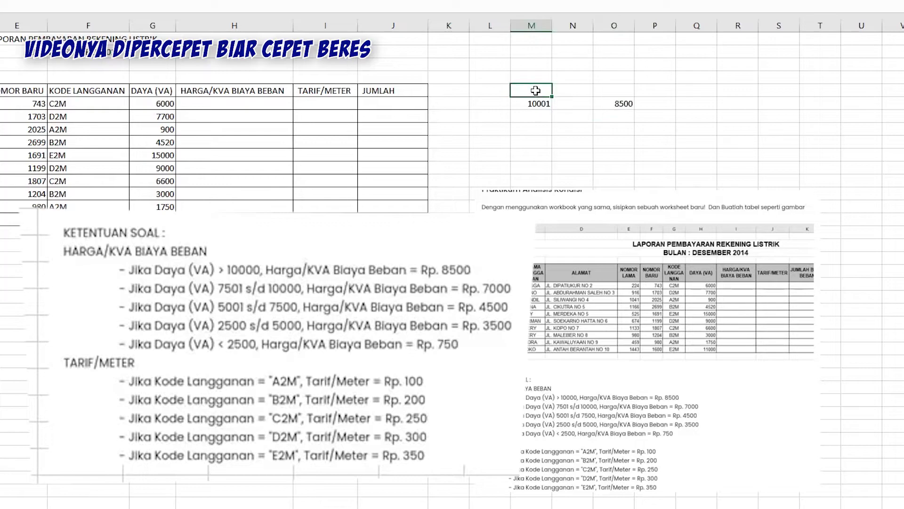
pyautogui.write('KVA')
pyautogui.click(608, 90)
pyautogui.click(532, 78)
pyautogui.write('RENTANG')
pyautogui.click(572, 89)
pyautogui.moveTo(573, 89); pyautogui.dragTo(531, 78)
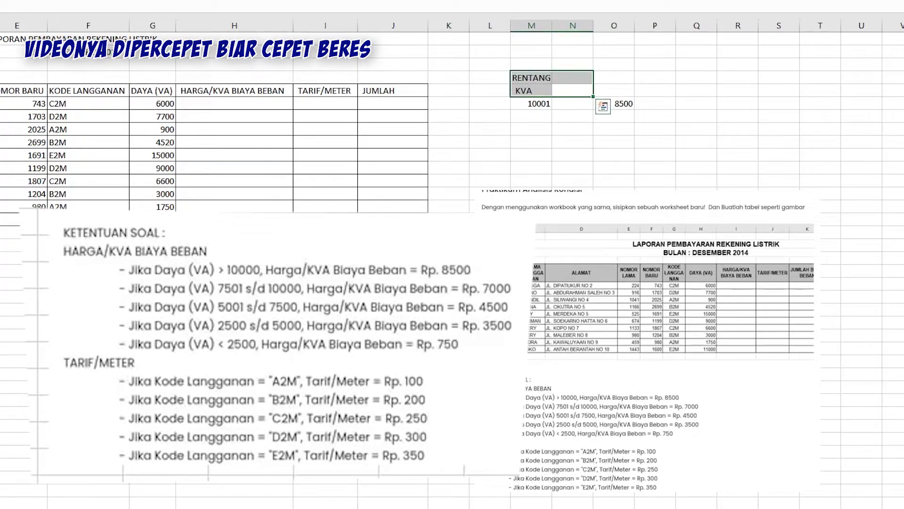
pyautogui.hotkey('alt', 'h')
pyautogui.press('m')
pyautogui.press('c')
pyautogui.press('F2')
pyautogui.write('KVA')
# Add the header HARGA above the price column, merged and centred across O4:O5.
pyautogui.press('Tab')
pyautogui.write('HARGA')
pyautogui.moveTo(627, 97); pyautogui.dragTo(612, 77)
pyautogui.hotkey('alt', 'h')
pyautogui.press('m')
pyautogui.press('c')
# Enter the second KVA range in M7:O7: lower limit 7501, upper limit 10000 and price 7000.
pyautogui.click(539, 118)
pyautogui.write('7501')
pyautogui.press('Tab')
pyautogui.write('10000')
pyautogui.press('Tab')
pyautogui.write('7000')
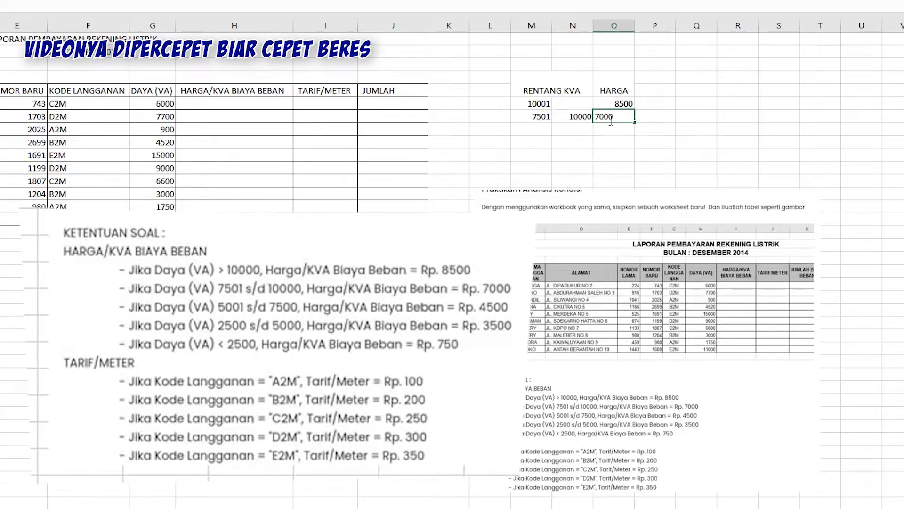
# Enter the third KVA range in M8:O8: lower limit 5001, upper limit 7500 and price 4500.
pyautogui.click(535, 130)
pyautogui.write('5001')
pyautogui.press('Tab')
pyautogui.write('75')
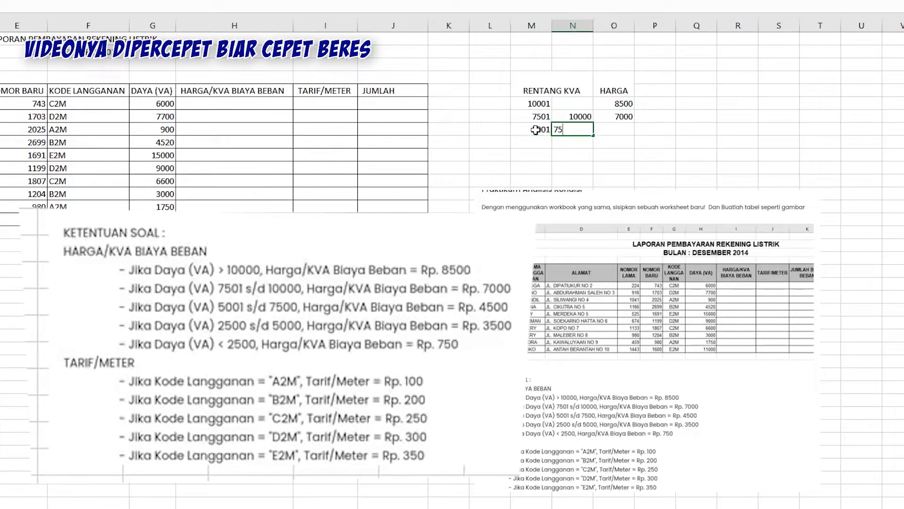
pyautogui.write('00')
pyautogui.press('Tab')
pyautogui.press('Return')
# Enter the fourth KVA range in M9:O9: lower limit 2501, upper limit 5000 and price 3500.
pyautogui.write('2501')
pyautogui.press('Tab')
pyautogui.write('5000')
pyautogui.press('Tab')
pyautogui.write('3500')
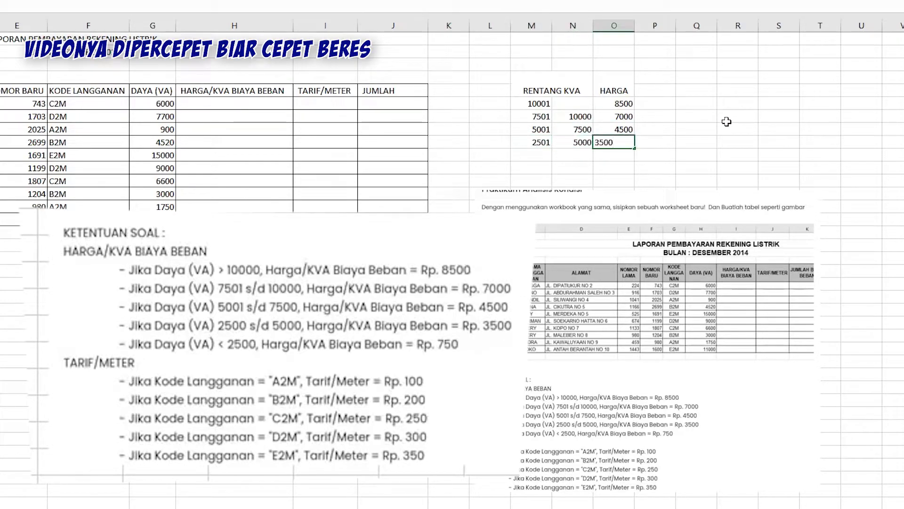
pyautogui.press('Return')
# Enter the last KVA range in M10:O10: lower limit 1, upper limit 2500 and price 750.
pyautogui.write('1')
pyautogui.press('Tab')
pyautogui.write('2500')
pyautogui.press('Tab')
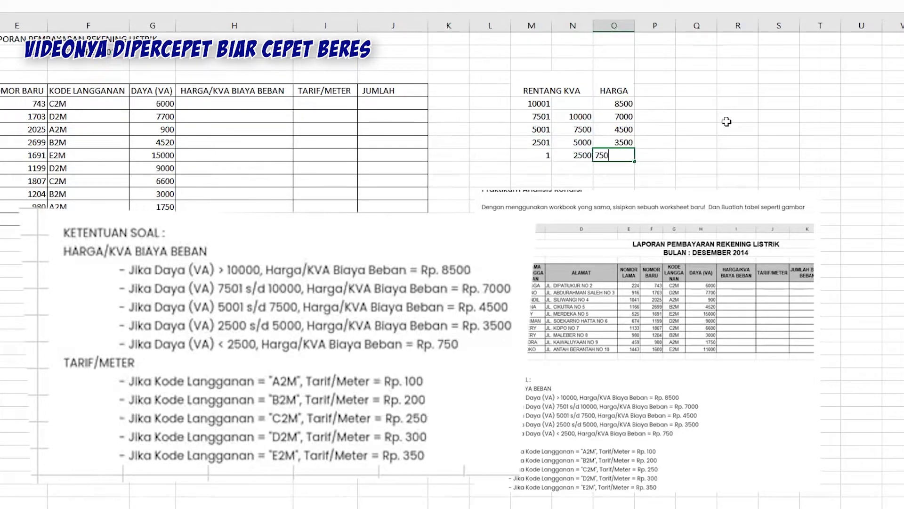
# Start the tariff table in Q7:R8 with code A2M at 100 and code B2M at 200.
pyautogui.click(686, 119)
pyautogui.write('A2M')
pyautogui.press('Tab')
pyautogui.write('100')
pyautogui.press('Return')
pyautogui.write('B2M')
pyautogui.press('Tab')
pyautogui.write('299')
pyautogui.press('BackSpace')
pyautogui.press('BackSpace')
pyautogui.write('00')
pyautogui.press('Return')
# Complete the tariff table in Q9:R11 with C2M at 250, D2M at 300 and E2M at 350.
pyautogui.write('C2M')
pyautogui.press('Tab')
pyautogui.write('250')
pyautogui.press('Return')
pyautogui.write('D2M')
pyautogui.press('Tab')
pyautogui.write('300')
pyautogui.press('Return')
pyautogui.write('E2M')
pyautogui.press('Tab')
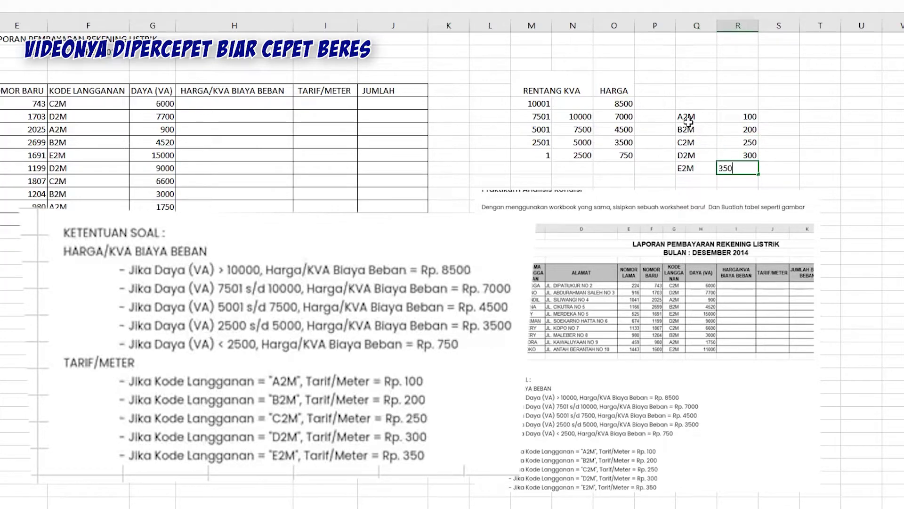
pyautogui.press('Return')
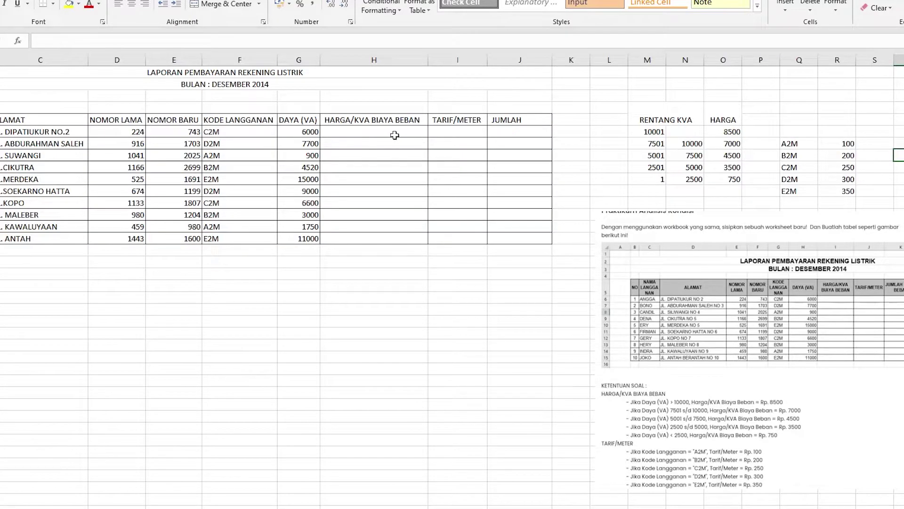
# Go through the lower KVA limits in M6:M10 and the codes in Q7:Q11 to count the conditions for each formula.
pyautogui.click(394, 135)
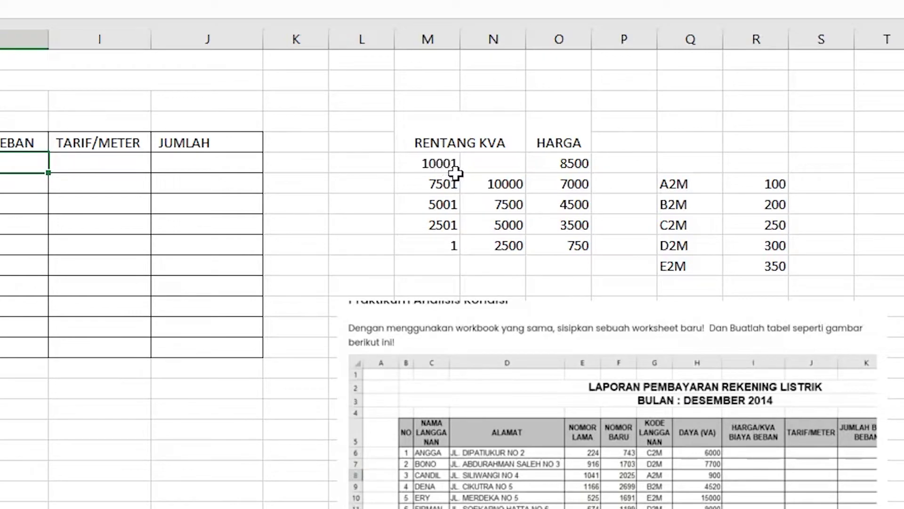
pyautogui.click(444, 167)
pyautogui.click(446, 187)
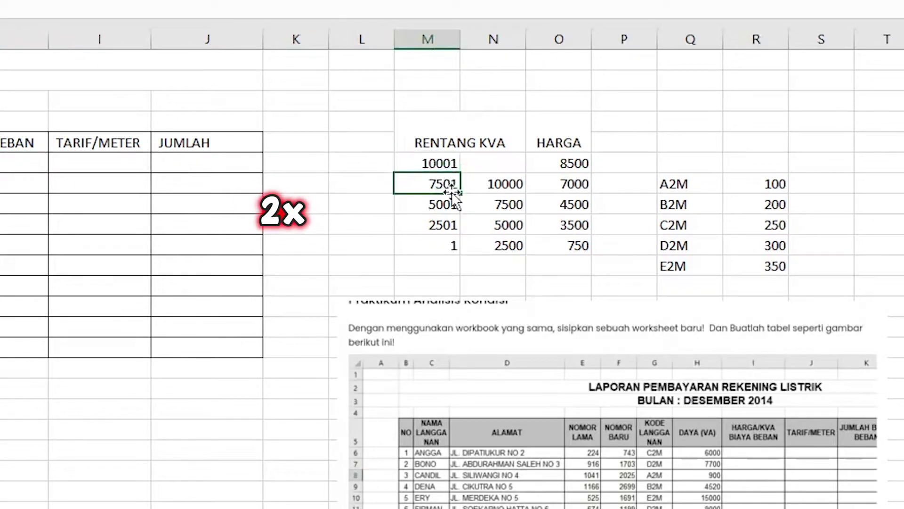
pyautogui.click(450, 207)
pyautogui.click(447, 227)
pyautogui.click(447, 244)
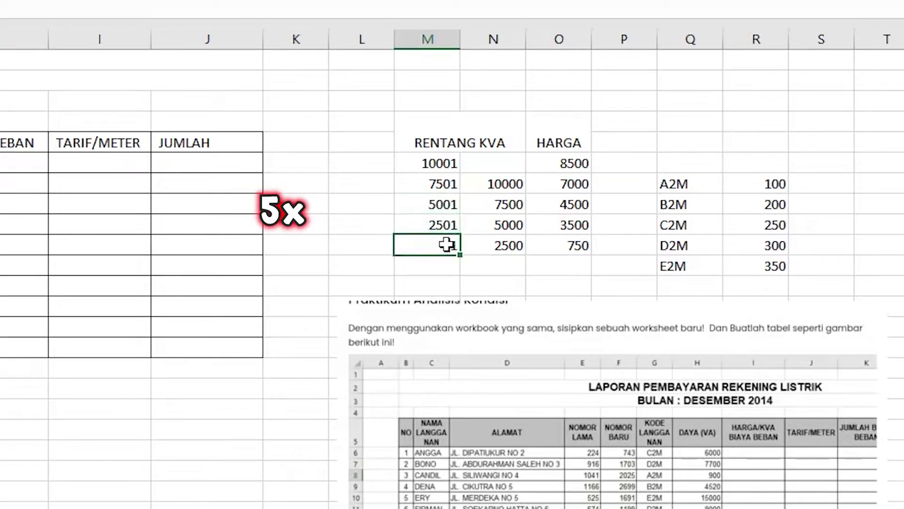
pyautogui.click(698, 188)
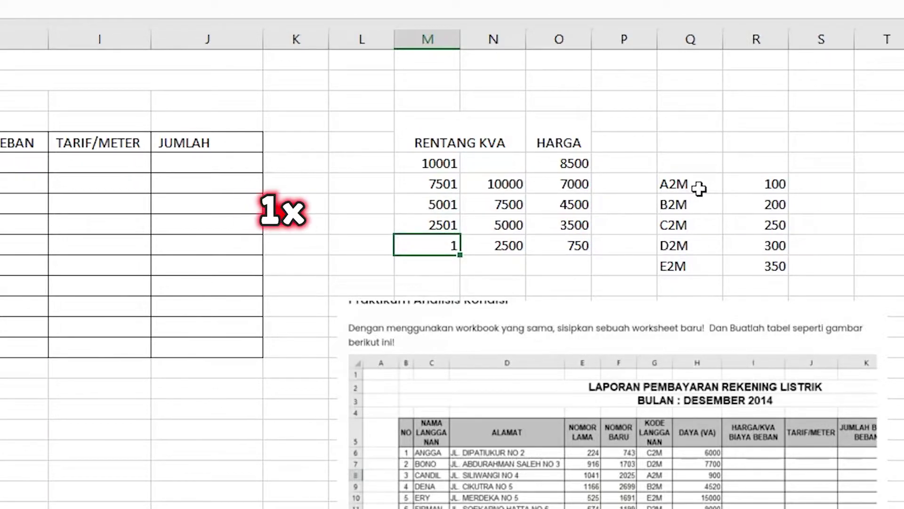
pyautogui.click(696, 204)
pyautogui.click(697, 224)
pyautogui.click(696, 245)
pyautogui.click(692, 266)
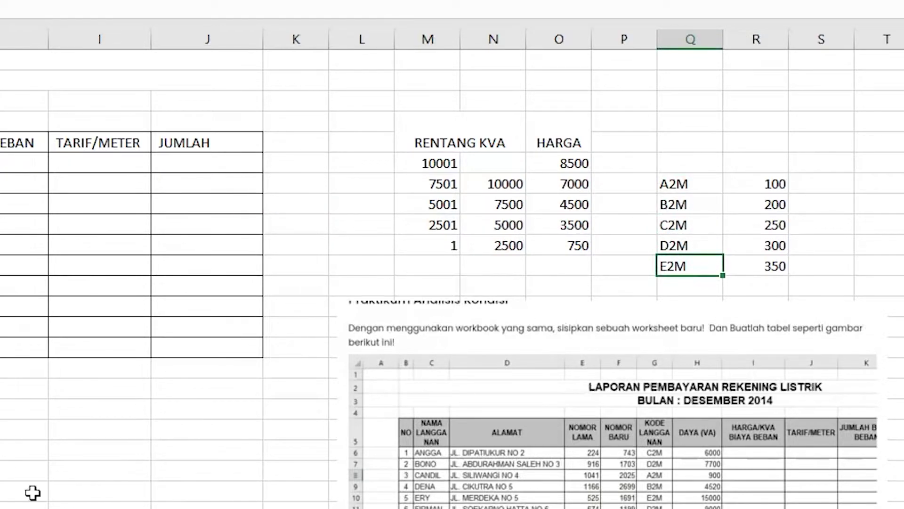
# Begin the HARGA/KVA BIAYA BEBAN formula in H6 with the first condition =IF(G6>=M6;O6.
pyautogui.click(28, 162)
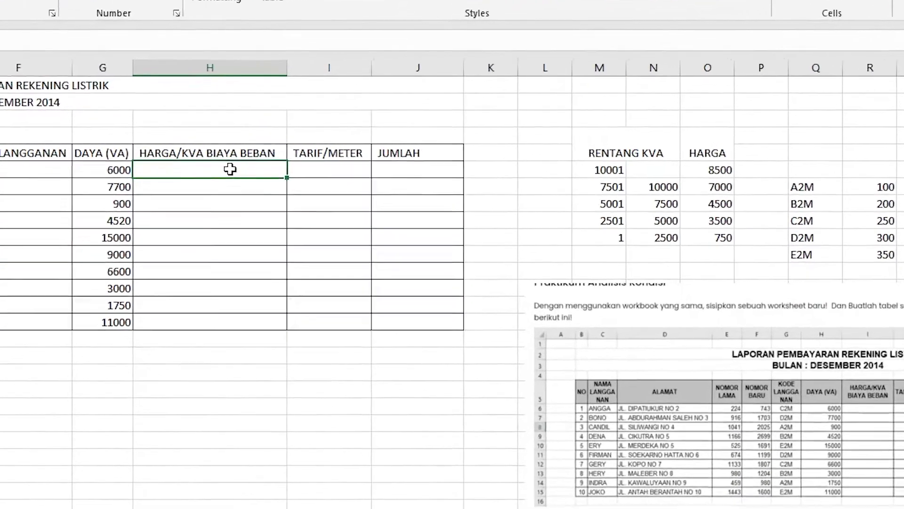
pyautogui.write('=IF(')
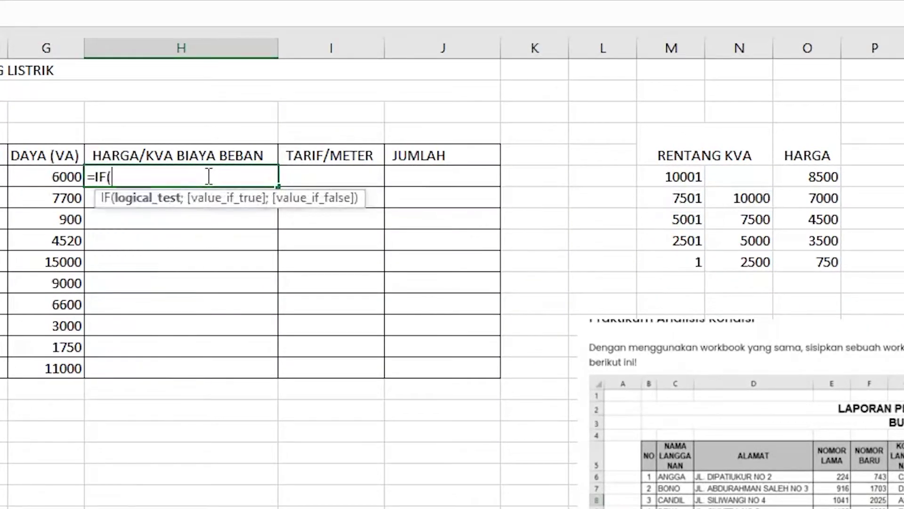
pyautogui.click(49, 177)
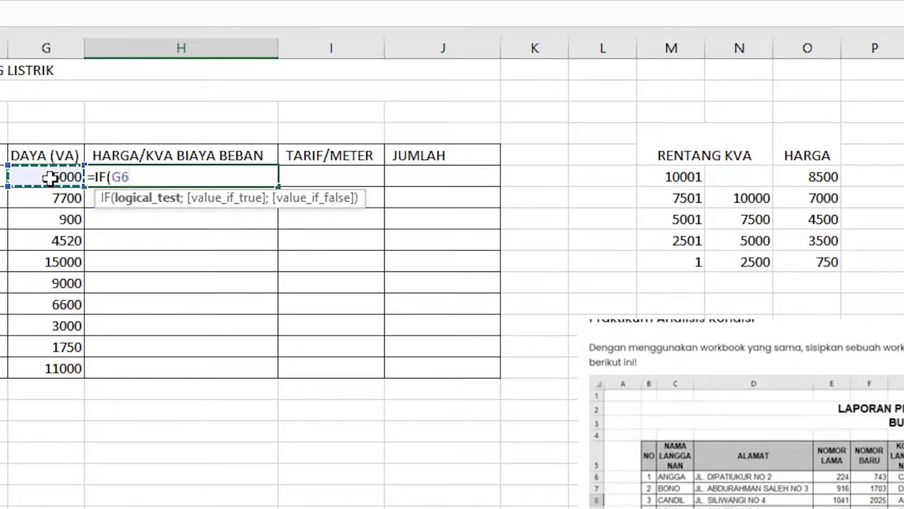
pyautogui.write('>=')
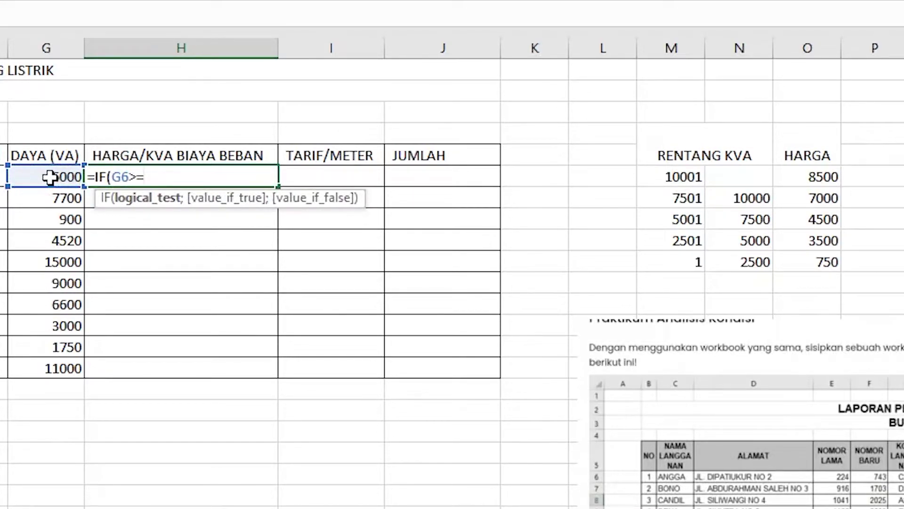
pyautogui.click(695, 177)
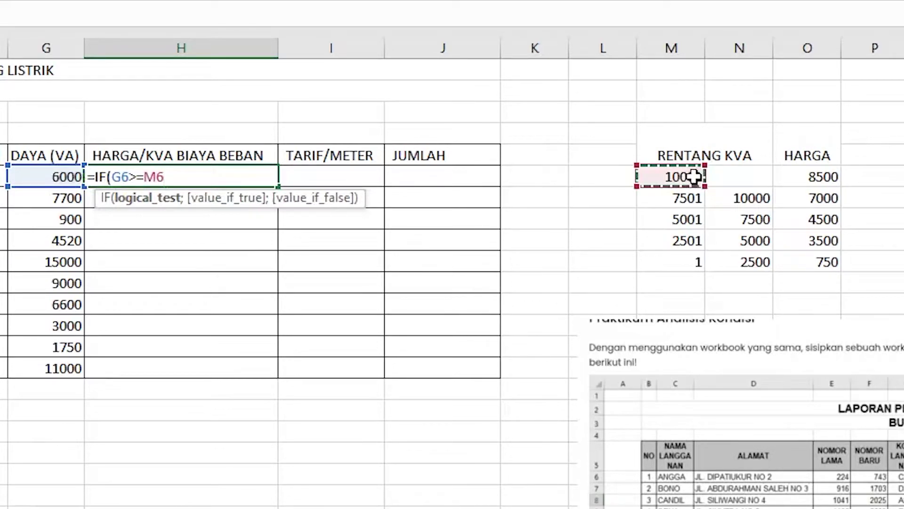
pyautogui.write(';')
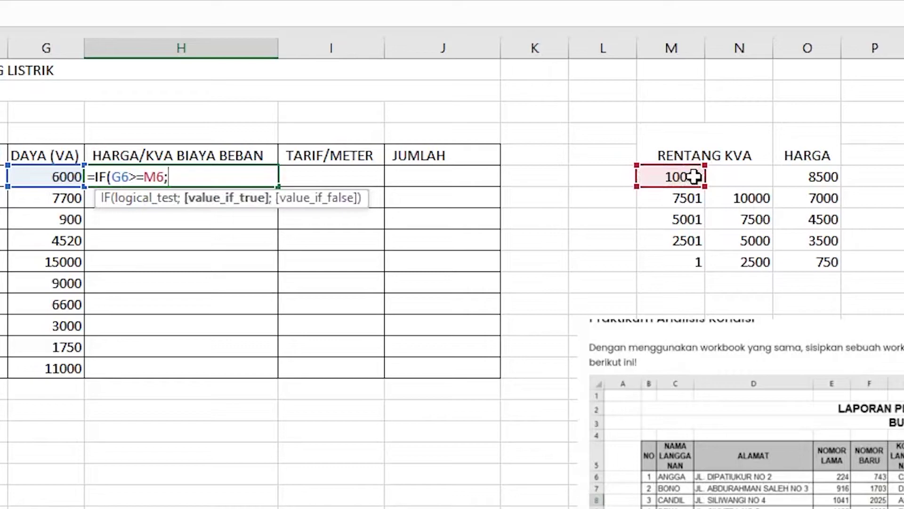
pyautogui.click(817, 178)
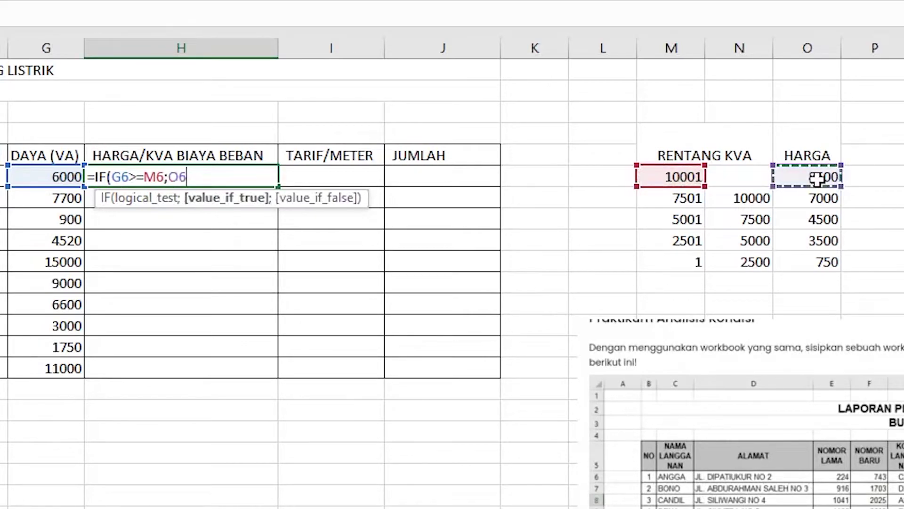
# Extend the H6 formula with the second nested condition ;IF(G6>=M7;O7.
pyautogui.write(';IF(')
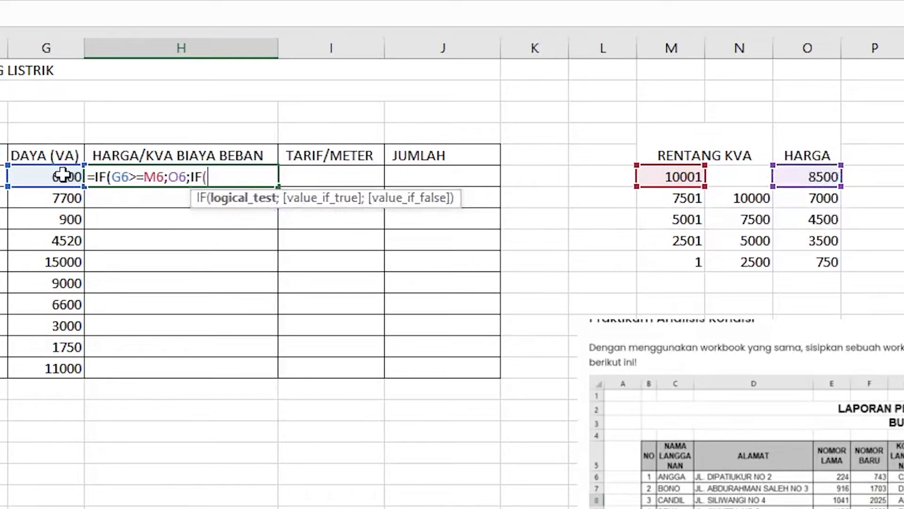
pyautogui.click(65, 175)
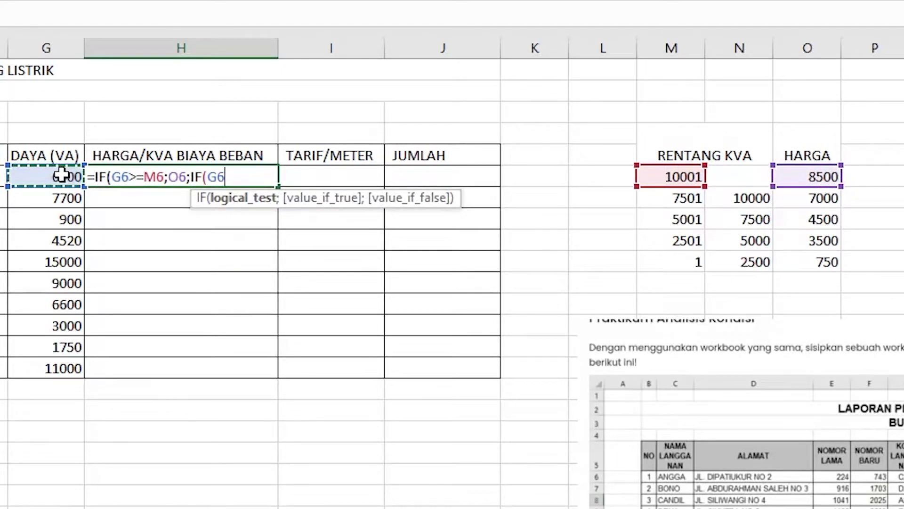
pyautogui.write('>=')
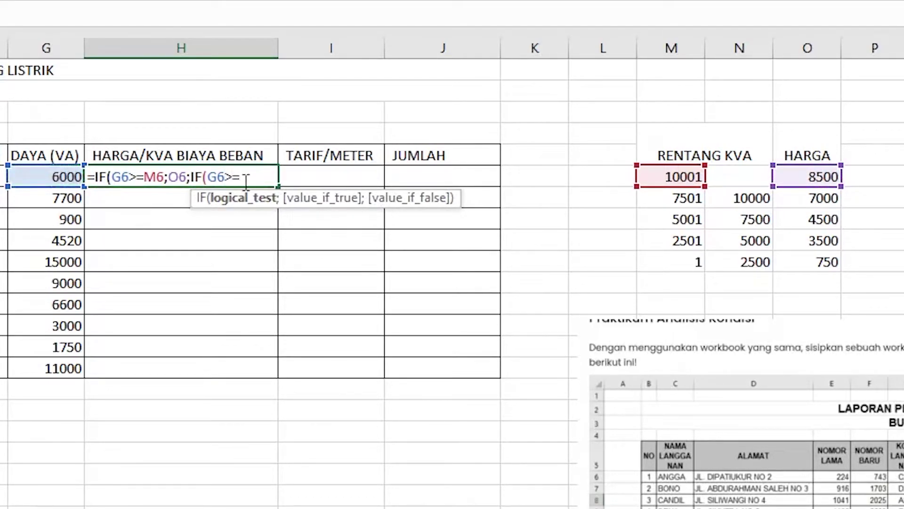
pyautogui.click(681, 199)
pyautogui.write(';')
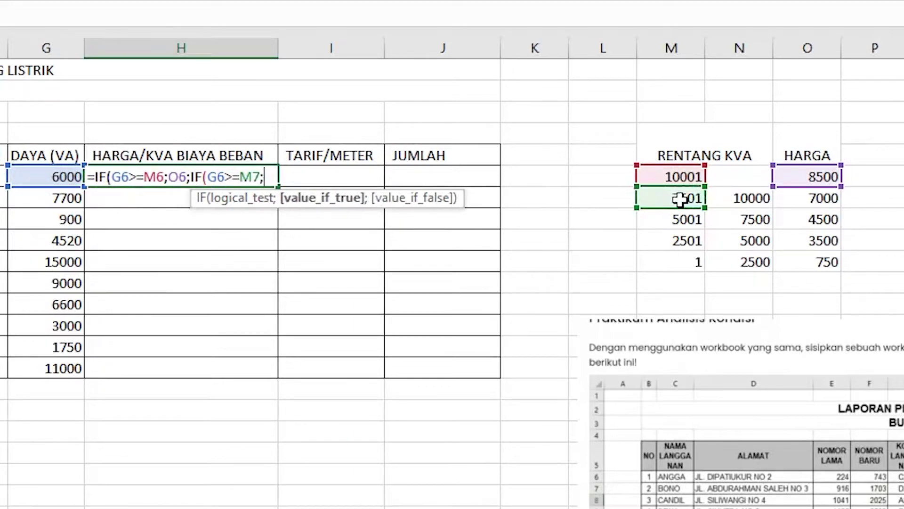
pyautogui.click(806, 200)
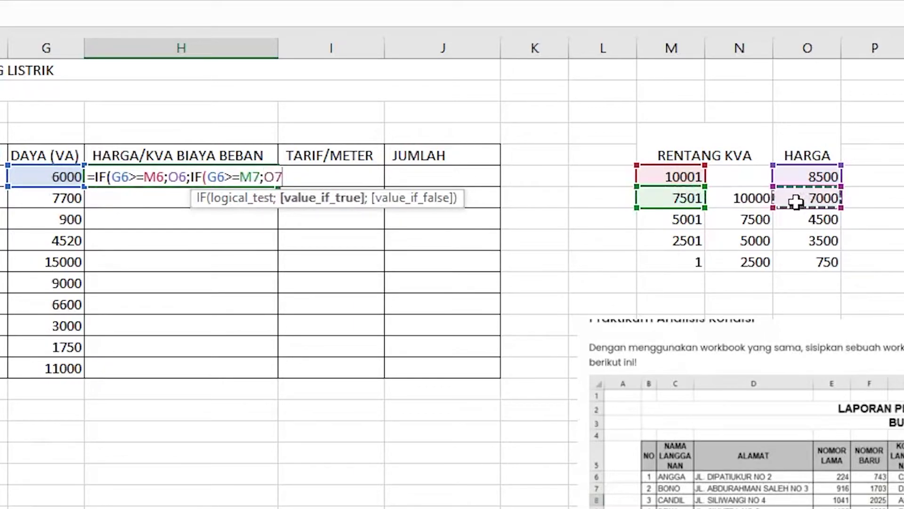
# Extend the H6 formula with the third nested condition ;IF(G6>=M8;O8.
pyautogui.write(';')
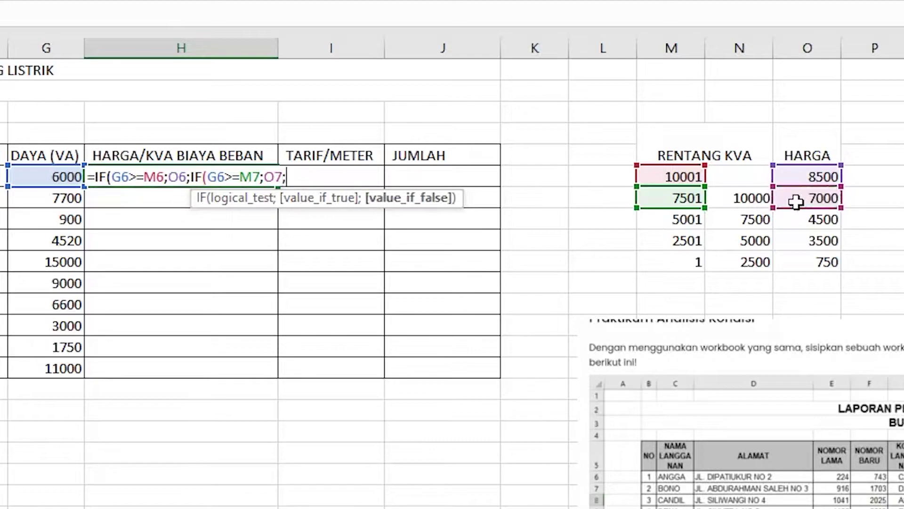
pyautogui.write('IF(')
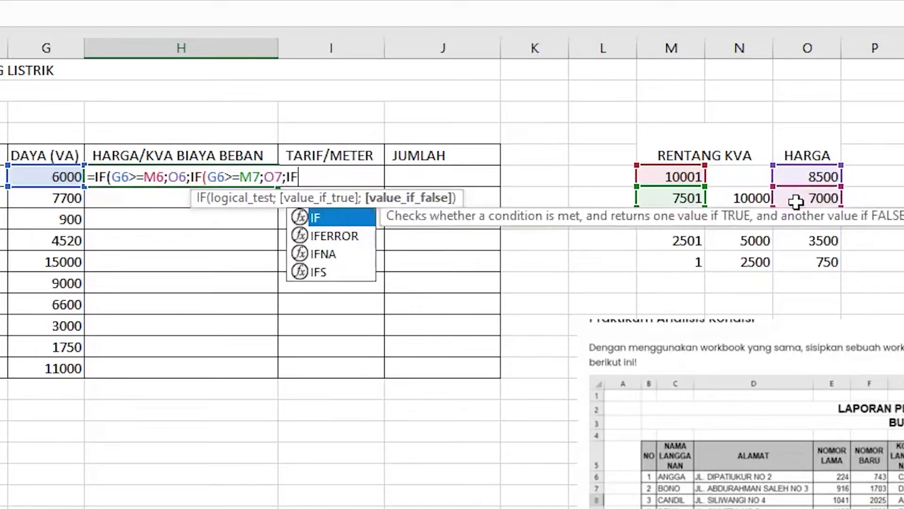
pyautogui.click(42, 177)
pyautogui.write('>=')
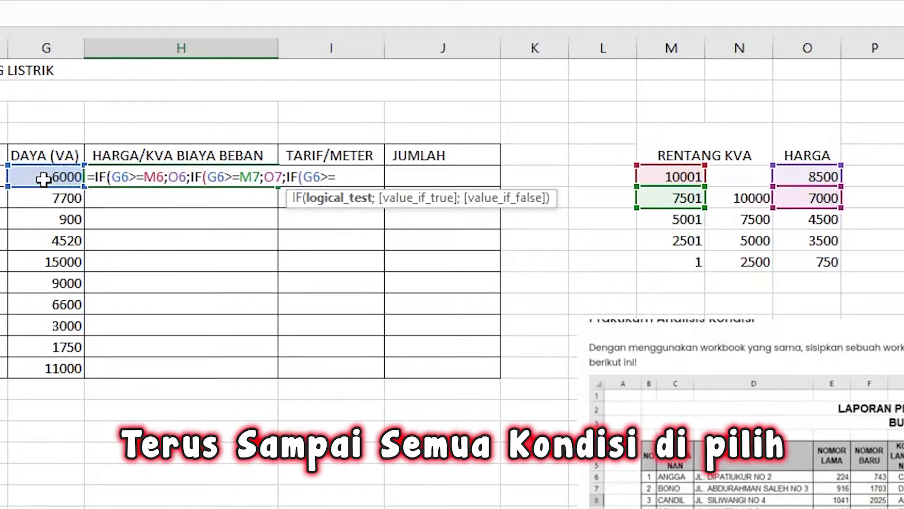
pyautogui.click(687, 220)
pyautogui.write(';')
pyautogui.click(824, 219)
# Extend the H6 formula with the fourth nested condition ;IF(G6>=M9;O9.
pyautogui.write(';IF(')
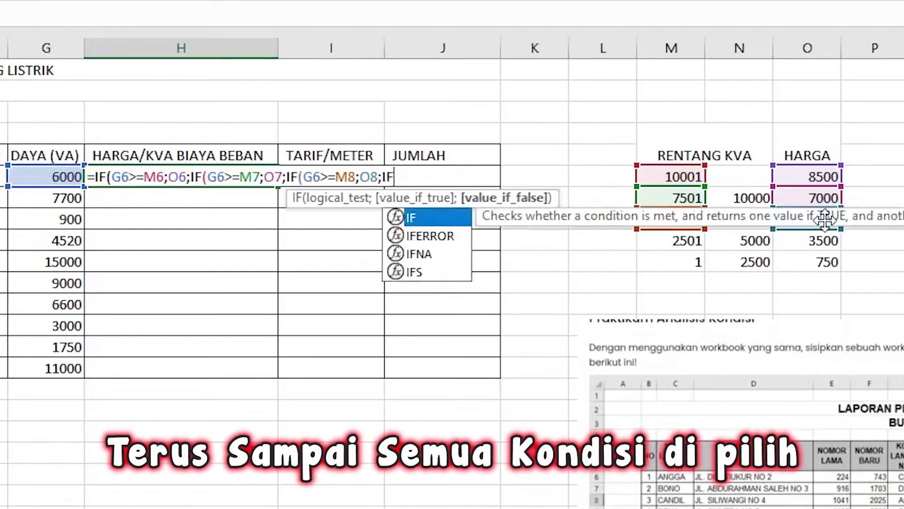
pyautogui.click(47, 178)
pyautogui.write('>=')
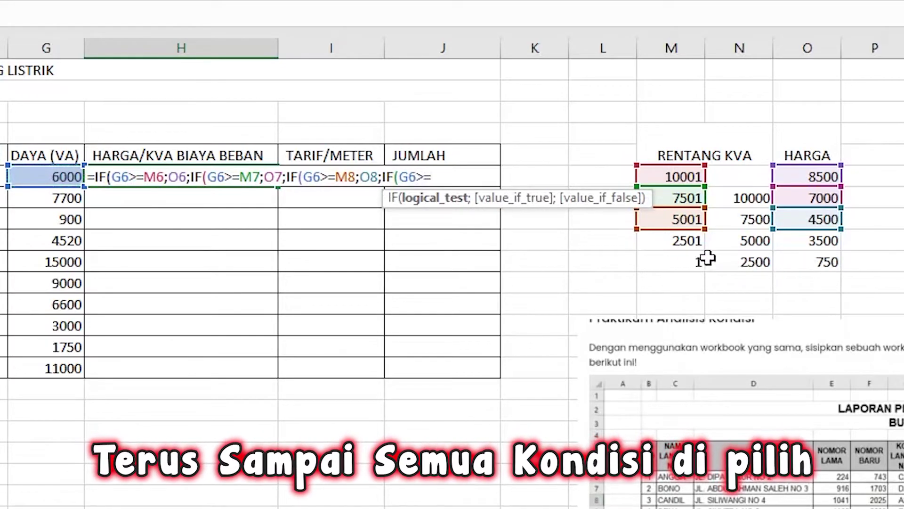
pyautogui.click(674, 242)
pyautogui.write(';')
pyautogui.click(811, 241)
# Finish the H6 formula with the fifth nested condition ;IF(G6>=M10;O10 and accept the proposed closing-parentheses correction.
pyautogui.write(';IF(')
pyautogui.click(56, 179)
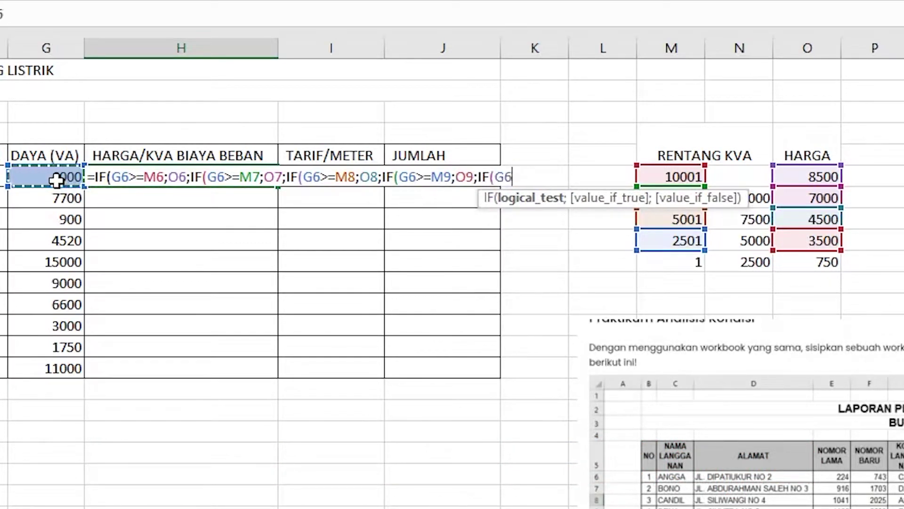
pyautogui.write('>=')
pyautogui.click(690, 263)
pyautogui.write(';')
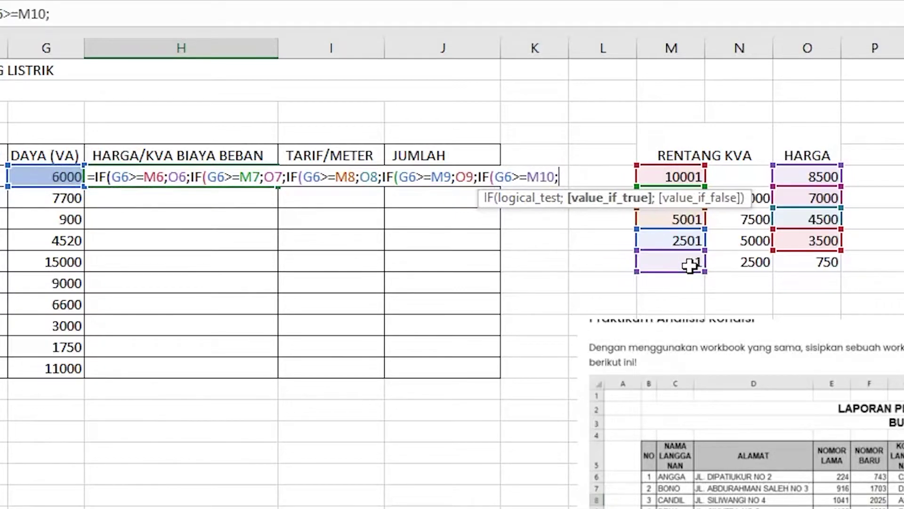
pyautogui.click(817, 265)
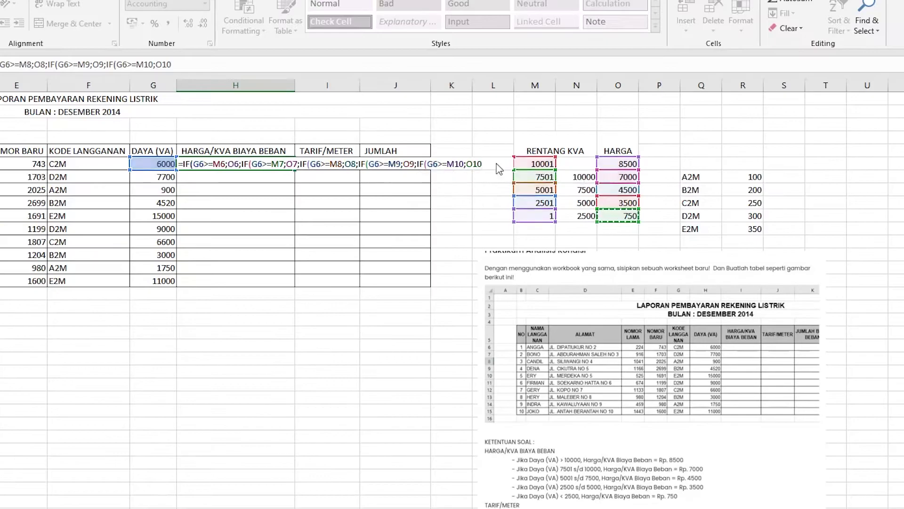
pyautogui.press('Return')
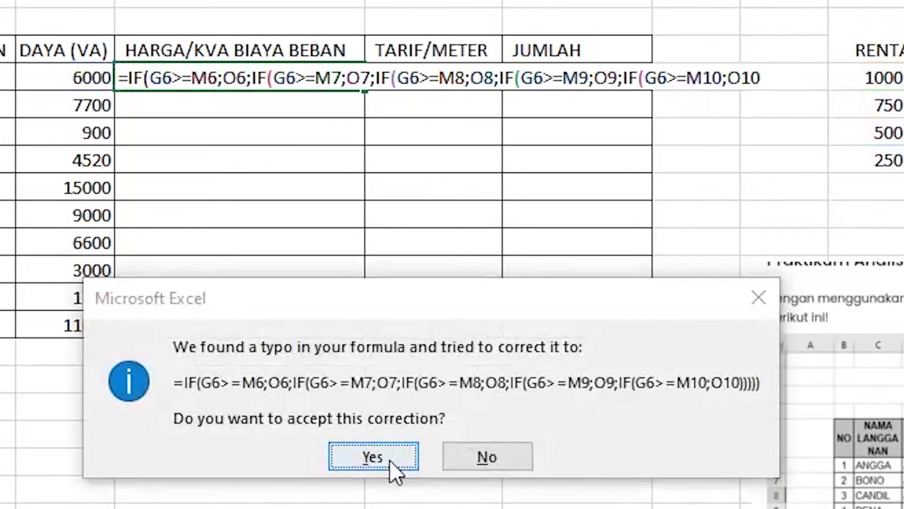
pyautogui.click(391, 388)
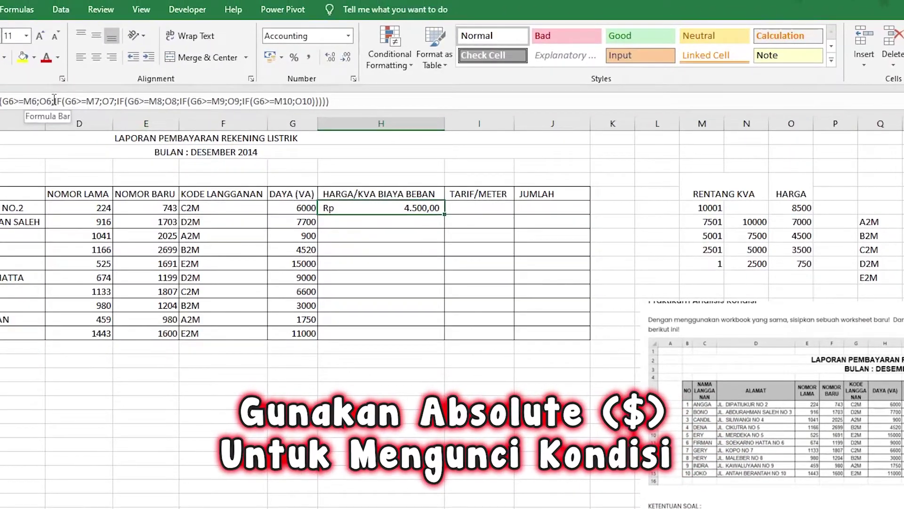
# Make the M6:M10 and O6:O10 references in the H6 formula absolute, keeping G6 relative.
pyautogui.click(54, 99)
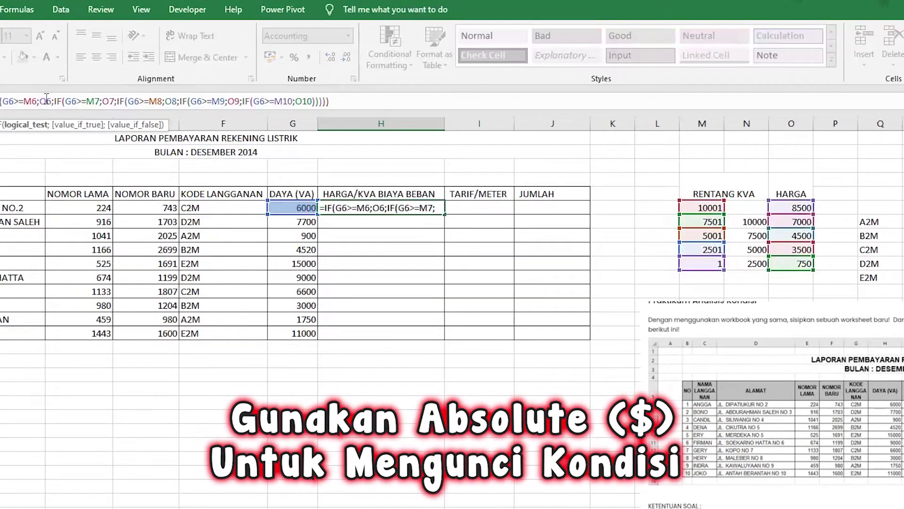
pyautogui.click(34, 96)
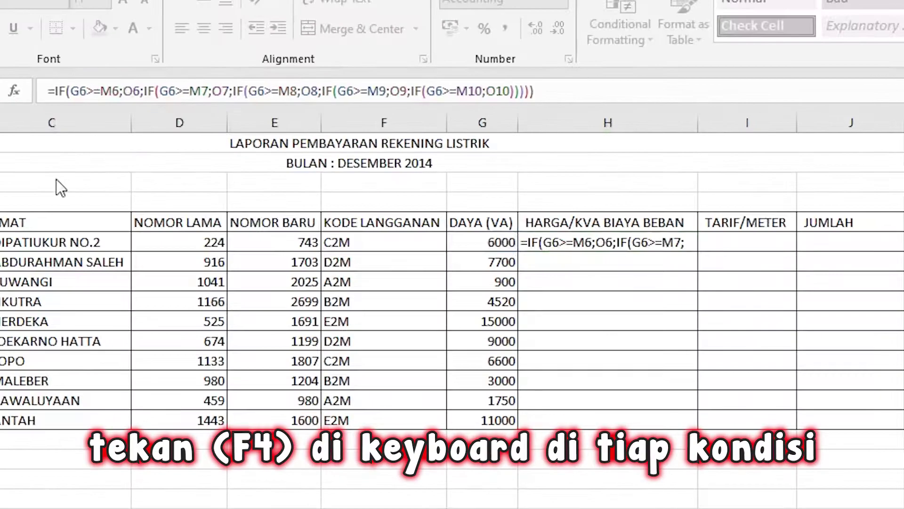
pyautogui.press('F4')
pyautogui.click(45, 101)
pyautogui.press('F4')
pyautogui.click(95, 101)
pyautogui.press('F4')
pyautogui.click(262, 90)
pyautogui.press('F4')
pyautogui.click(340, 90)
pyautogui.press('F4')
pyautogui.click(377, 91)
pyautogui.press('F4')
pyautogui.click(456, 91)
pyautogui.press('F4')
pyautogui.click(583, 91)
pyautogui.press('F4')
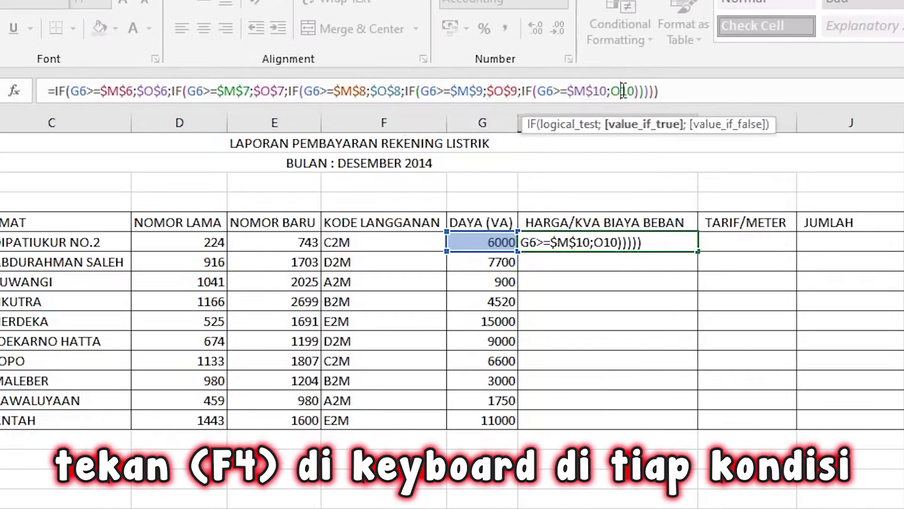
pyautogui.click(624, 91)
pyautogui.press('F4')
pyautogui.press('Return')
# Fill the HARGA/KVA BIAYA BEBAN formula from H6 down to H15.
pyautogui.click(678, 242)
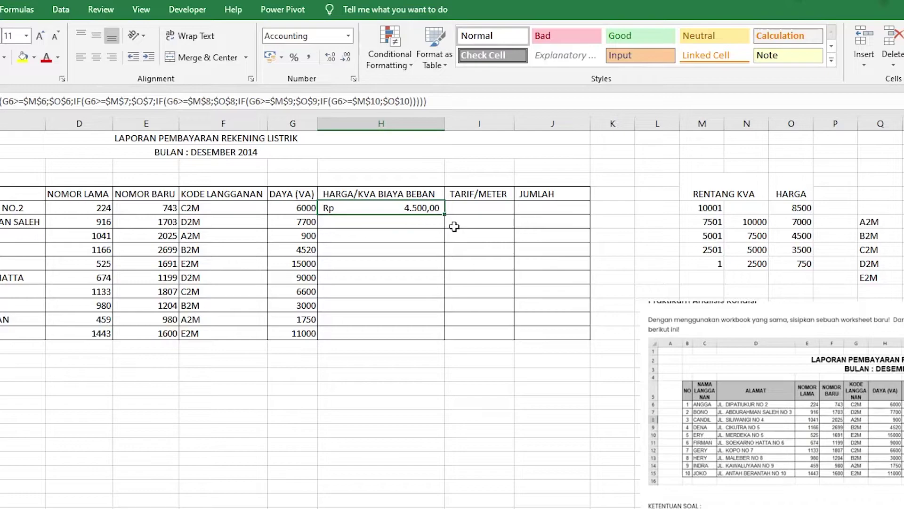
pyautogui.click(460, 241)
pyautogui.click(436, 208)
pyautogui.moveTo(445, 213); pyautogui.dragTo(447, 339)
pyautogui.click(432, 414)
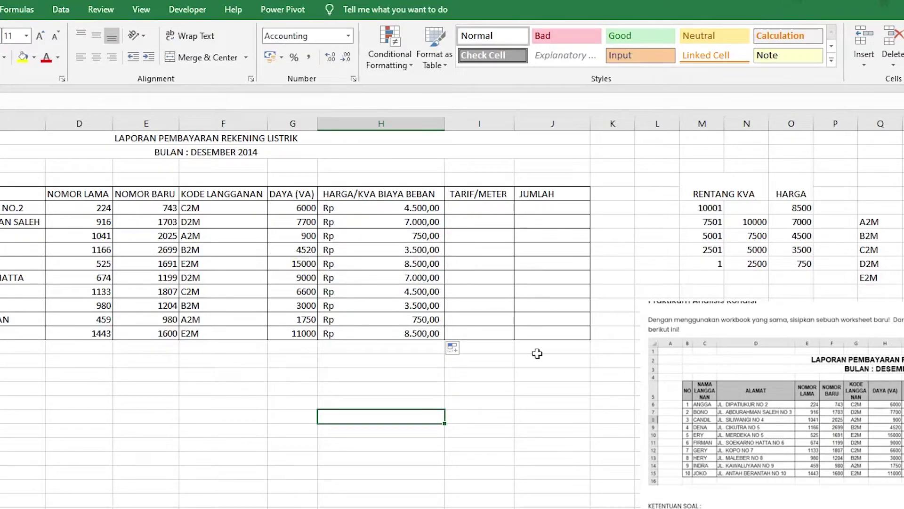
# Begin the TARIF/METER formula in I6 with the first condition =IF(F6=Q7;R7.
pyautogui.click(485, 208)
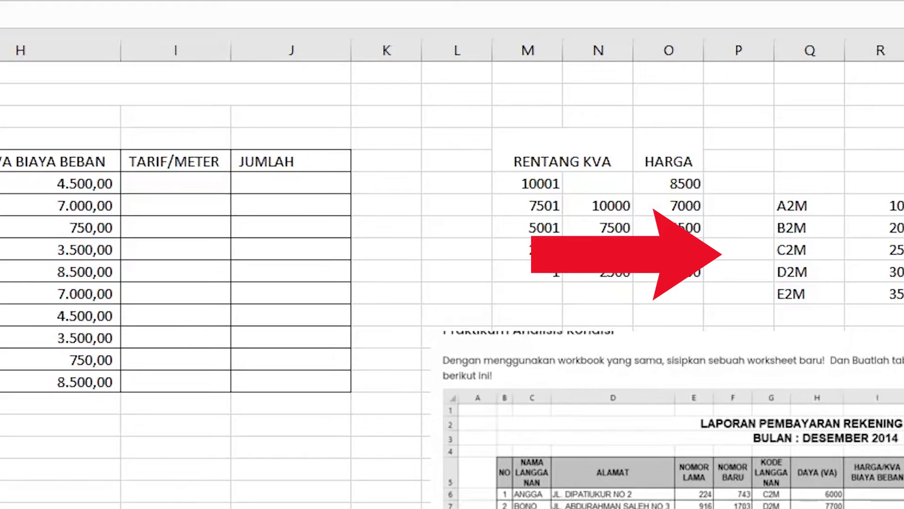
pyautogui.click(197, 186)
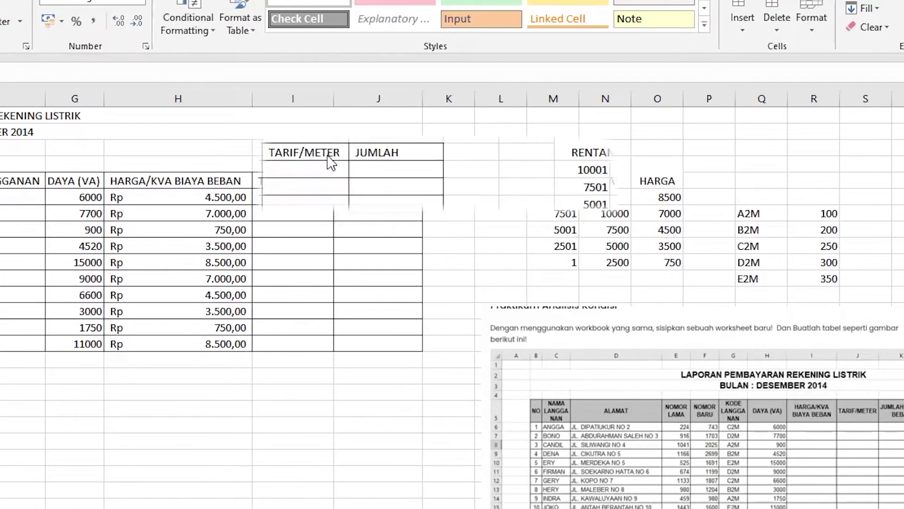
pyautogui.click(267, 197)
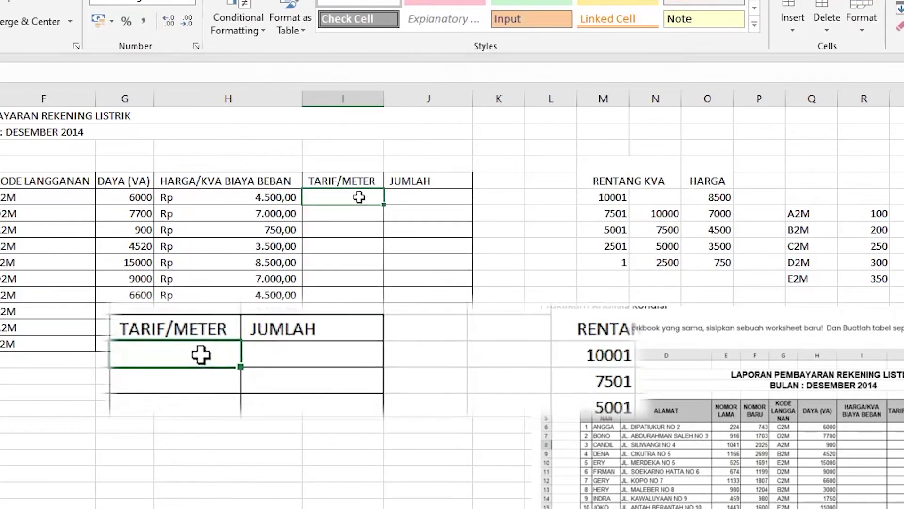
pyautogui.write('=IF(')
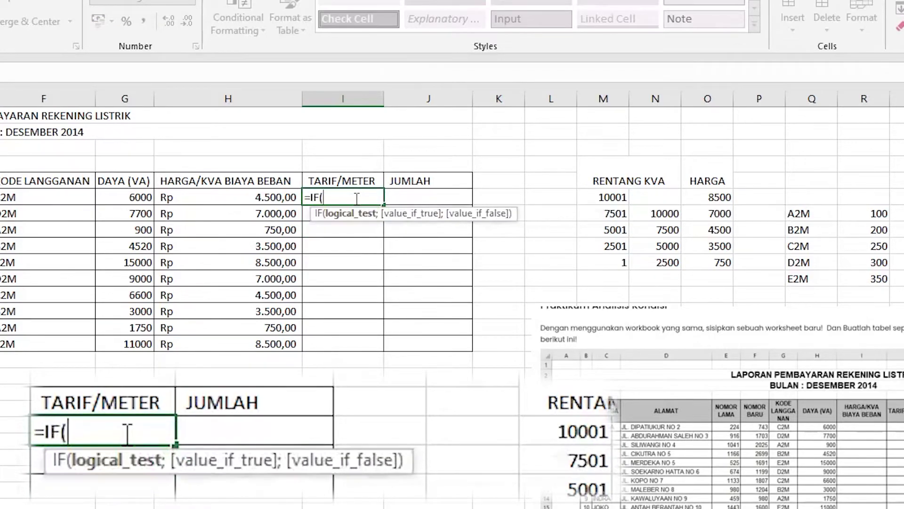
pyautogui.click(77, 200)
pyautogui.write('=')
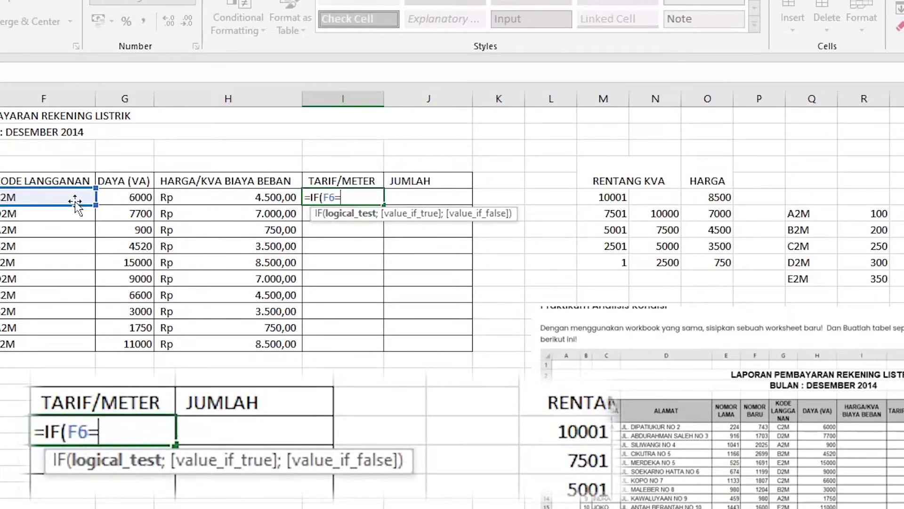
pyautogui.click(810, 215)
pyautogui.write(';')
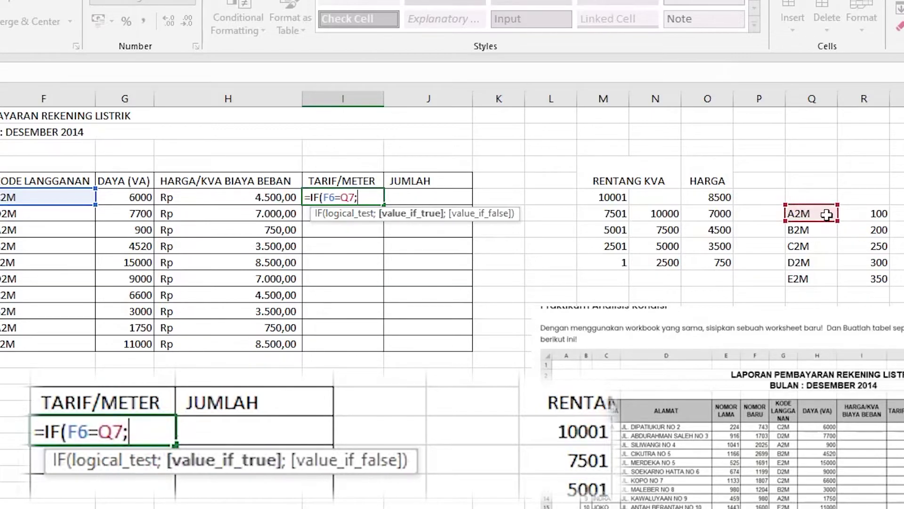
pyautogui.click(862, 214)
# Extend the I6 formula with the second nested condition ;IF(F6=Q8;R8.
pyautogui.write(';IF(')
pyautogui.click(56, 197)
pyautogui.write('=')
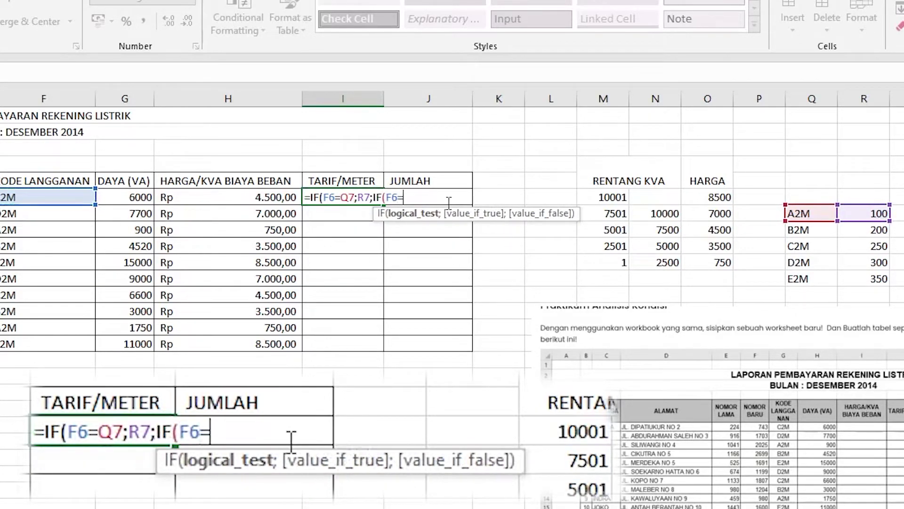
pyautogui.click(815, 230)
pyautogui.write(';')
pyautogui.click(859, 230)
# Extend the I6 formula with the third nested condition ;IF(F6=Q9;R9.
pyautogui.write(';IF(')
pyautogui.click(56, 197)
pyautogui.write('=')
pyautogui.click(801, 246)
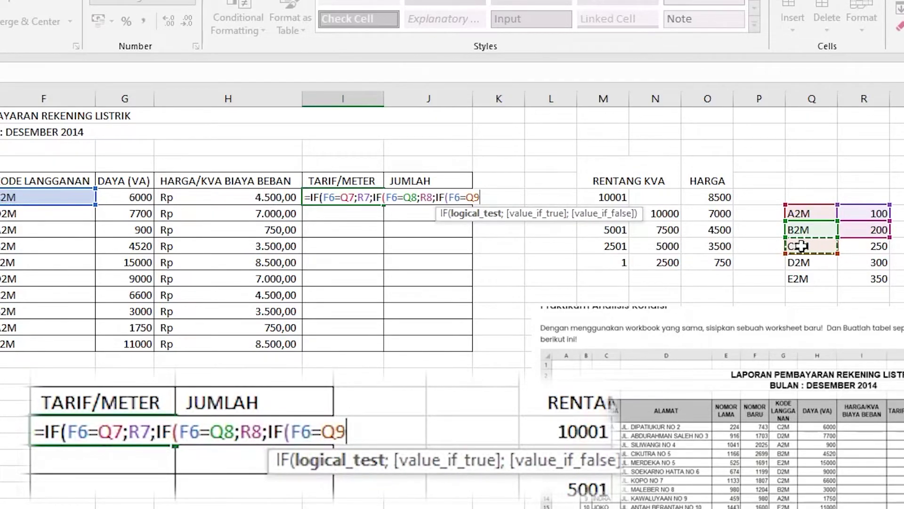
pyautogui.write(';')
pyautogui.click(864, 245)
# Extend the I6 formula with the fourth nested condition ;IF(F6=Q10;R10.
pyautogui.write(';IF(')
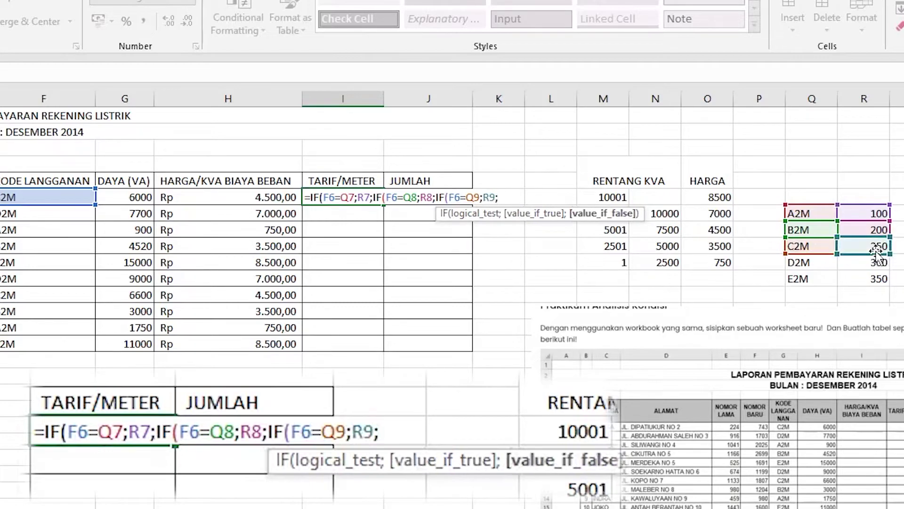
pyautogui.click(57, 197)
pyautogui.write('=')
pyautogui.click(804, 261)
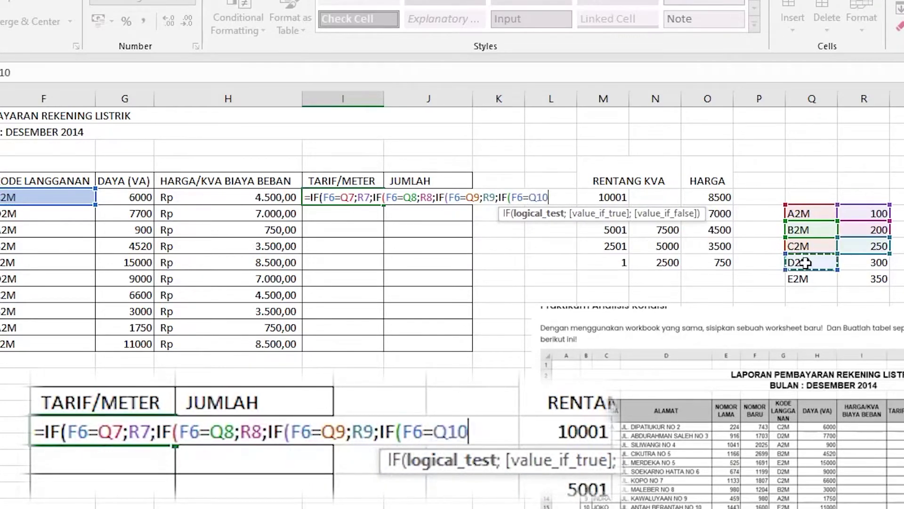
pyautogui.write(';')
pyautogui.click(864, 261)
# Finish the I6 formula with the fifth nested condition ;IF(F6=Q11;R11 and accept the proposed correction.
pyautogui.write(';IF(')
pyautogui.click(43, 195)
pyautogui.write('=')
pyautogui.click(799, 278)
pyautogui.write(';')
pyautogui.click(880, 279)
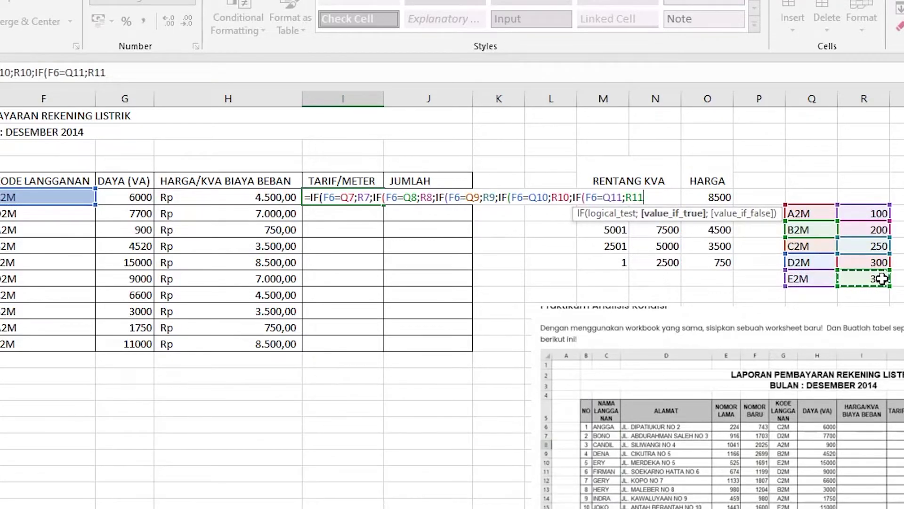
pyautogui.press('Return')
pyautogui.press('Return')
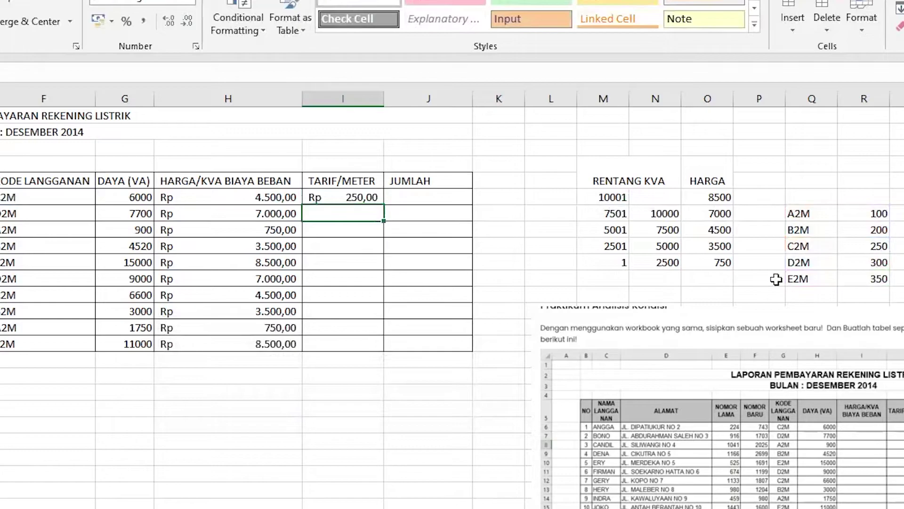
# Fill the TARIF/METER formula from I6 down to I15.
pyautogui.press('Up')
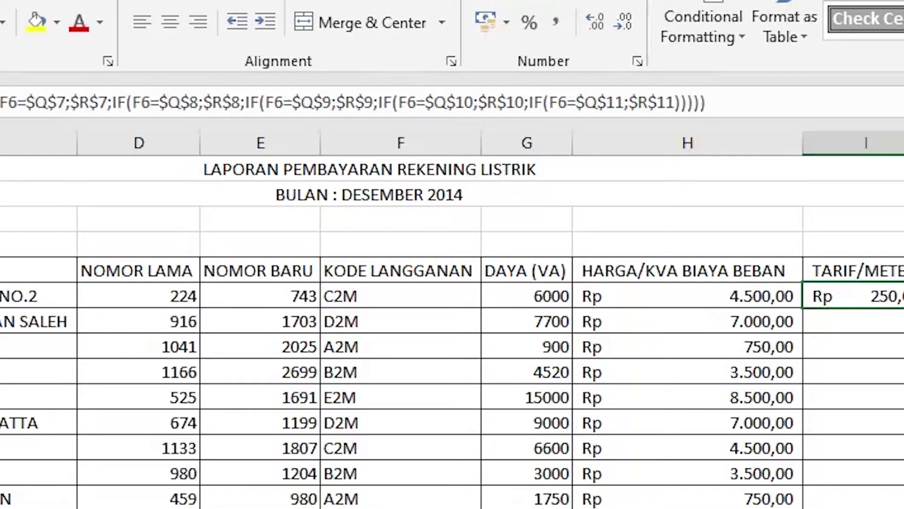
pyautogui.doubleClick(486, 144)
pyautogui.click(463, 304)
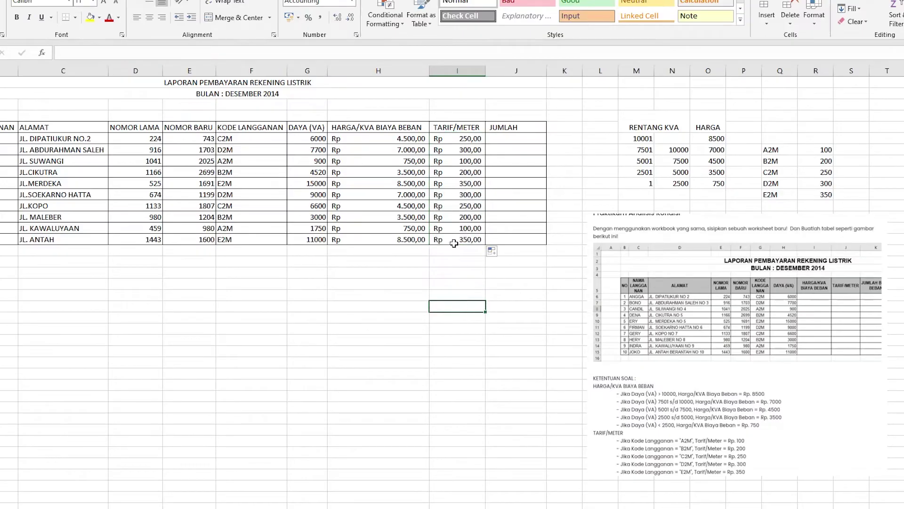
# Check the copied TARIF/METER formulas in several rows of column I.
pyautogui.click(472, 171)
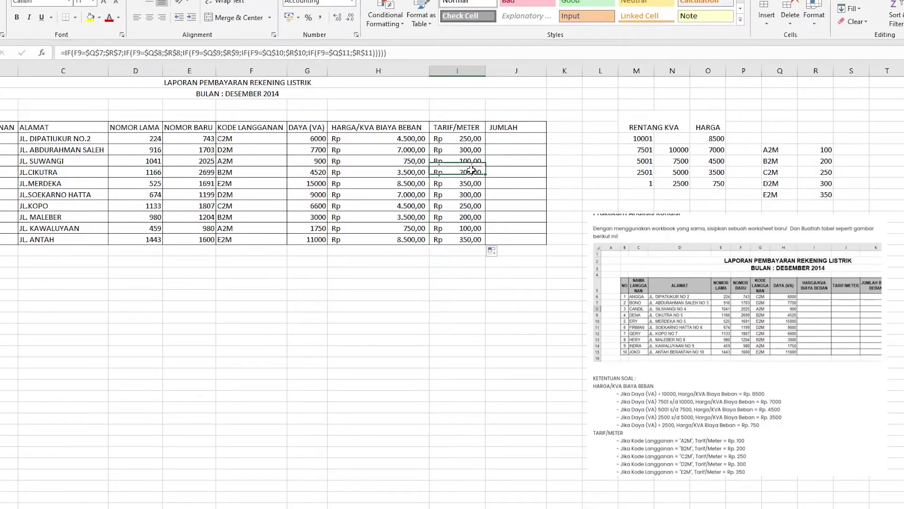
pyautogui.click(472, 194)
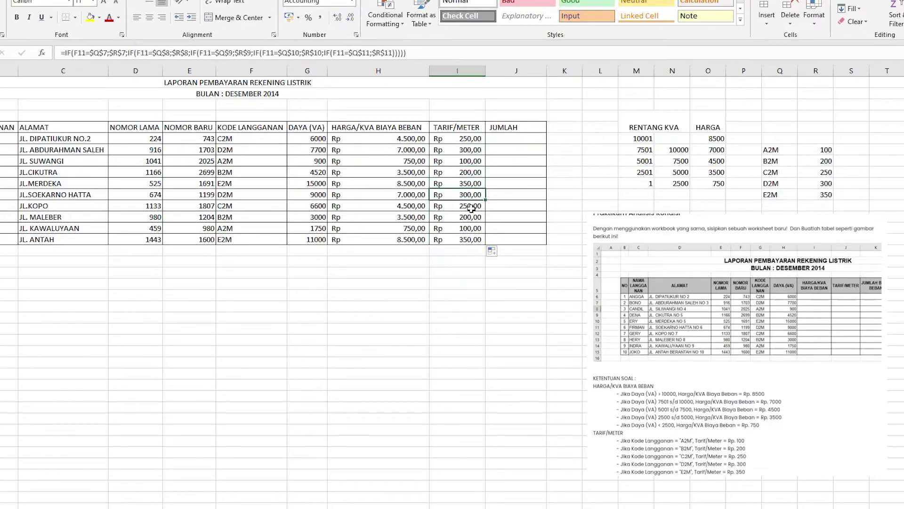
pyautogui.click(469, 218)
pyautogui.click(464, 230)
pyautogui.click(459, 239)
pyautogui.click(460, 274)
pyautogui.click(464, 138)
pyautogui.click(470, 160)
pyautogui.click(466, 150)
pyautogui.click(462, 272)
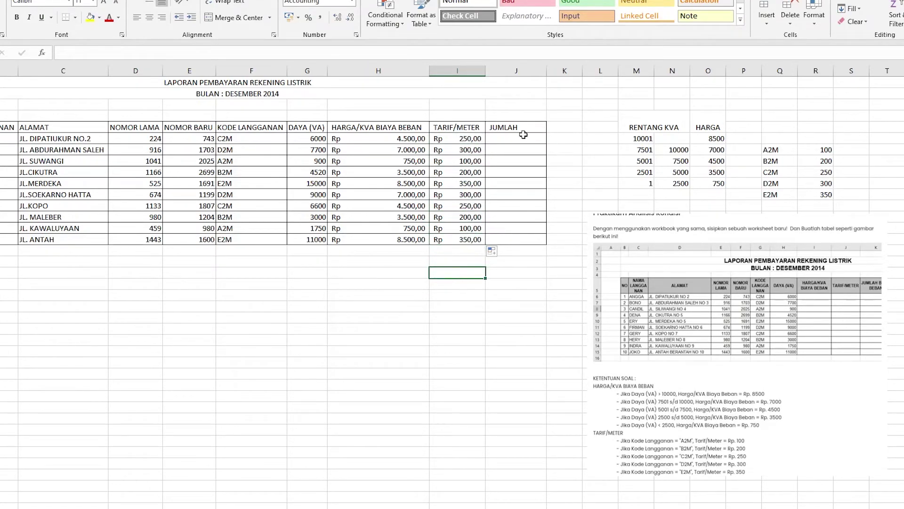
# Enter the JUMLAH formula =H6*I6 in J6 to multiply the load price by the tariff.
pyautogui.click(500, 140)
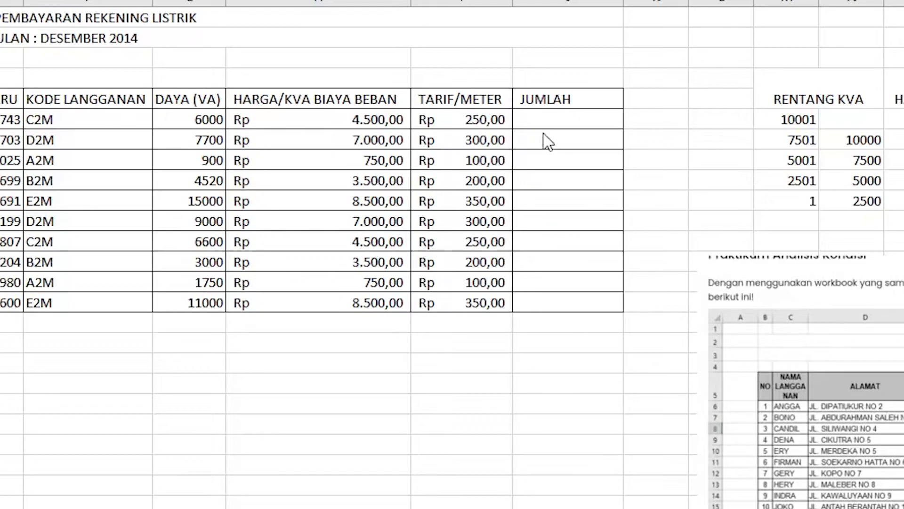
pyautogui.click(558, 118)
pyautogui.click(584, 160)
pyautogui.click(556, 120)
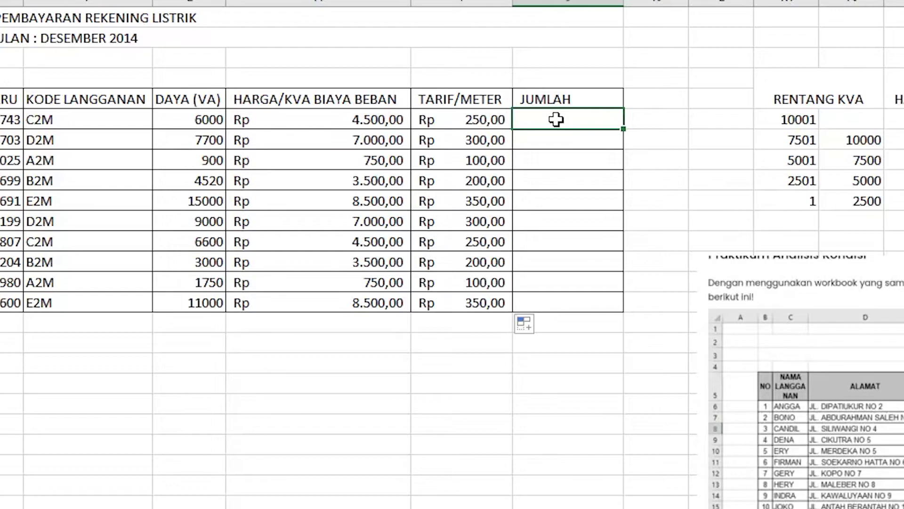
pyautogui.write('=')
pyautogui.click(335, 117)
pyautogui.write('*')
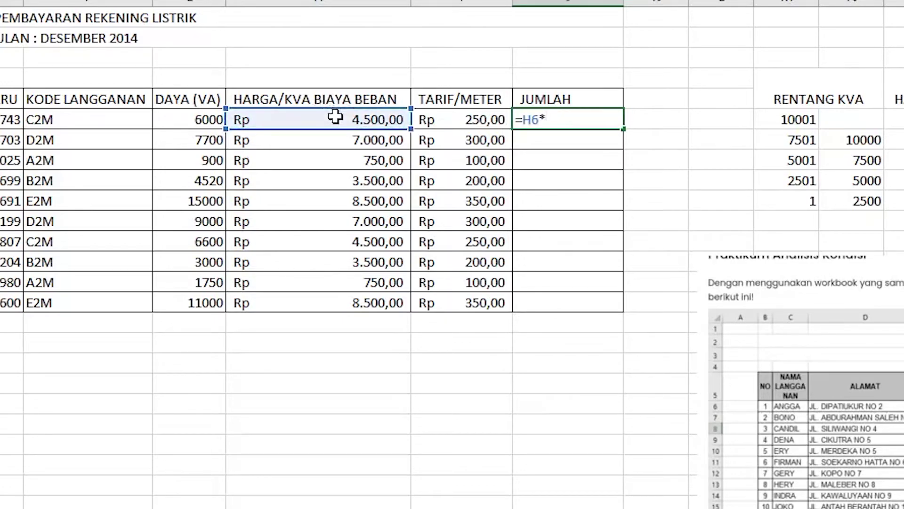
pyautogui.click(455, 120)
pyautogui.press('Return')
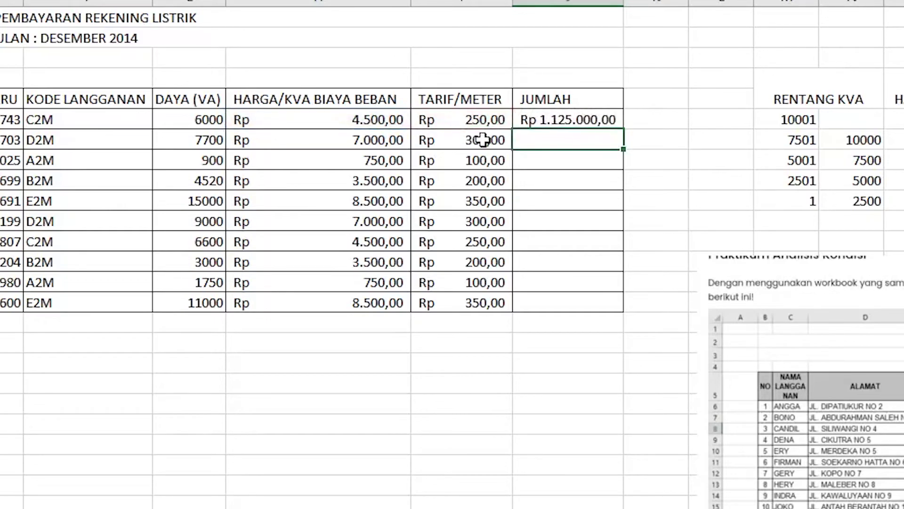
# Fill the JUMLAH formula from J6 down to J15.
pyautogui.click(610, 120)
pyautogui.moveTo(626, 130); pyautogui.dragTo(634, 308)
pyautogui.click(511, 459)
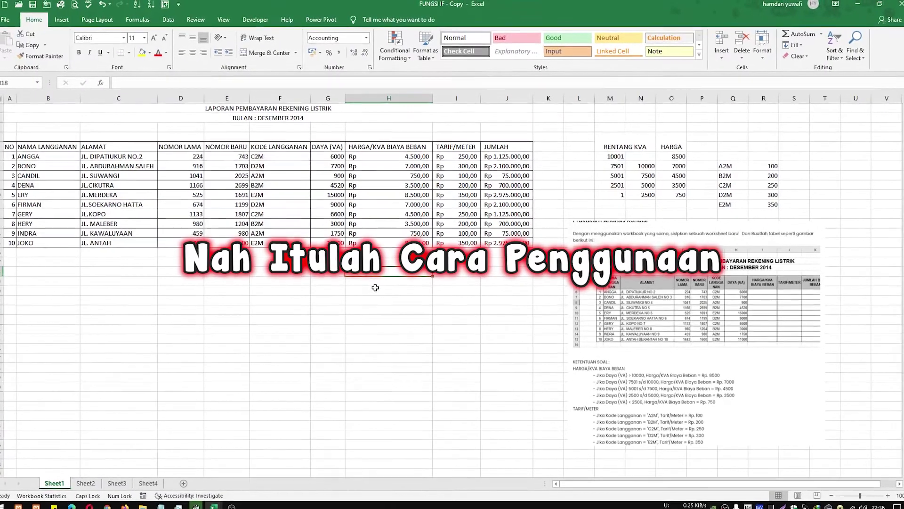
pyautogui.scroll(-1, 353, 287)
pyautogui.click(443, 286)
pyautogui.click(358, 365)
pyautogui.click(506, 320)
pyautogui.click(284, 320)
pyautogui.click(129, 312)
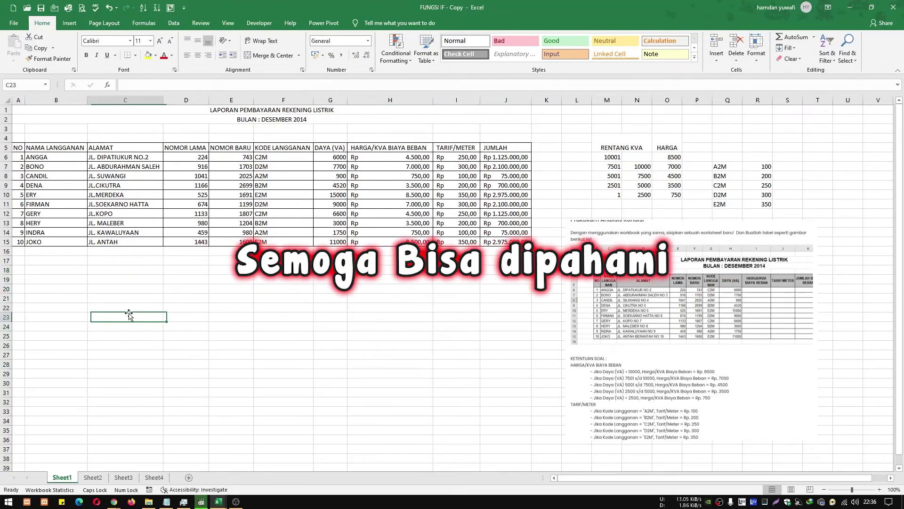
pyautogui.click(93, 477)
pyautogui.click(121, 477)
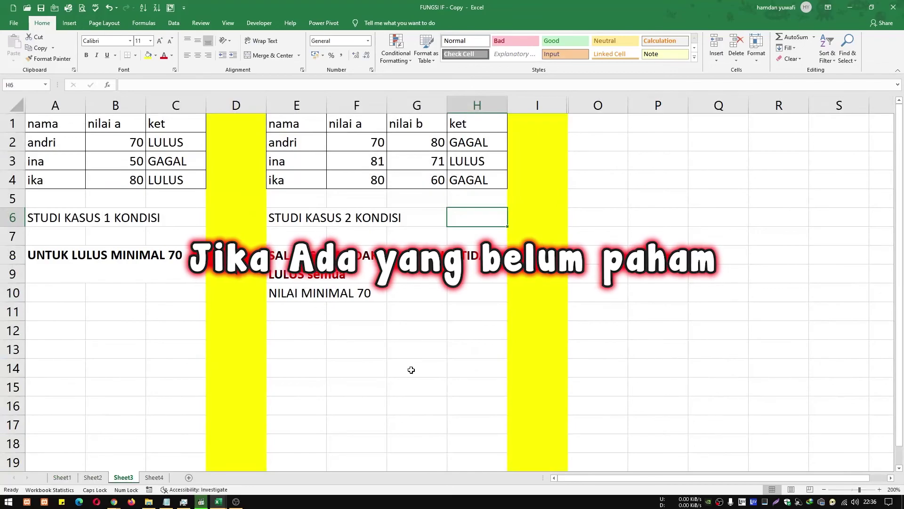
pyautogui.click(412, 368)
pyautogui.click(156, 367)
pyautogui.click(63, 478)
pyautogui.click(172, 320)
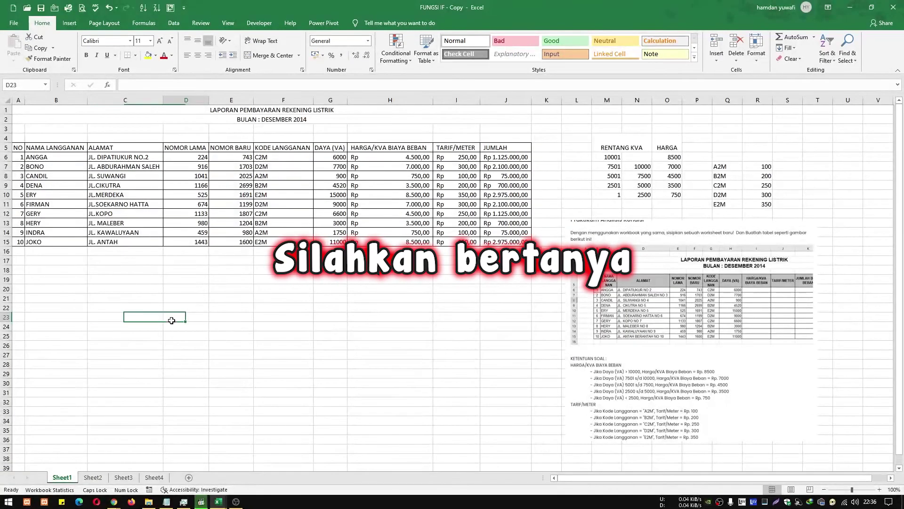
pyautogui.click(113, 289)
pyautogui.click(91, 118)
pyautogui.click(137, 109)
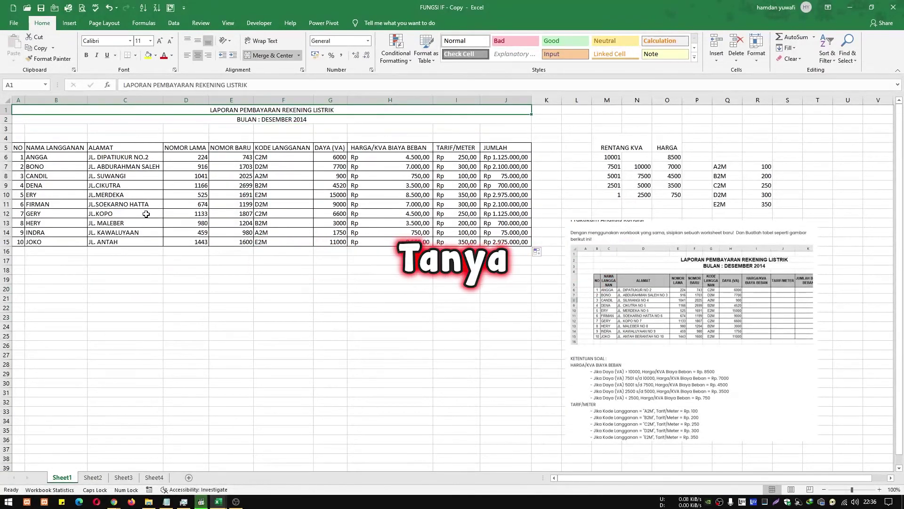
# Look back at the worksheets Sheet4 and Sheet3 with the IF case studies, and return to Sheet1.
pyautogui.click(151, 478)
pyautogui.click(124, 478)
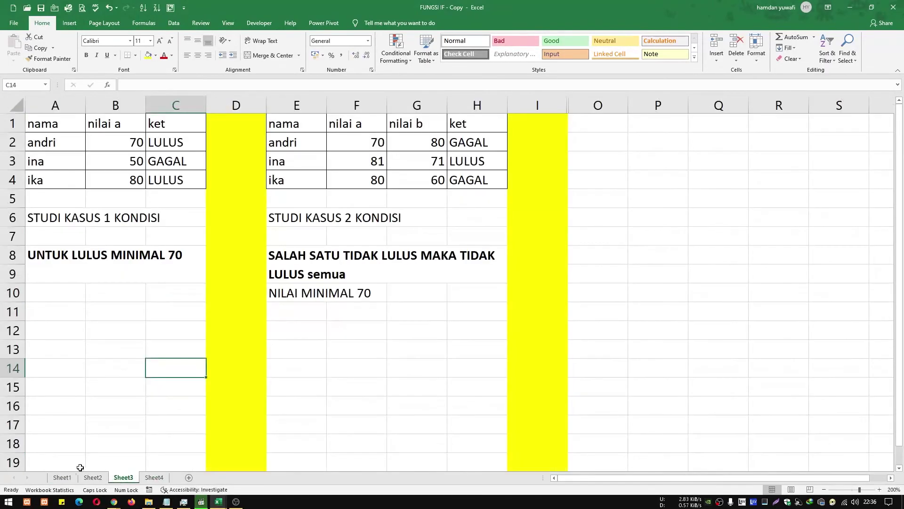
pyautogui.click(62, 478)
pyautogui.click(271, 309)
pyautogui.click(453, 319)
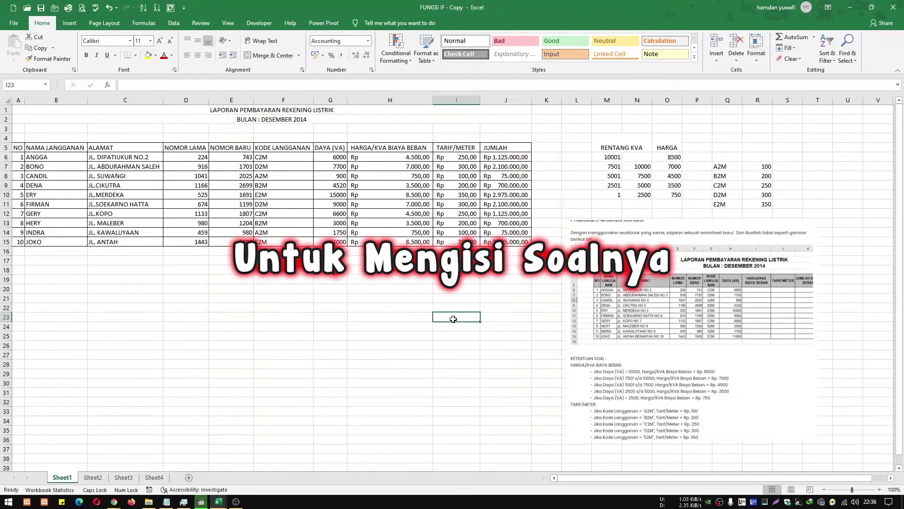
pyautogui.click(565, 187)
pyautogui.click(578, 128)
pyautogui.click(791, 185)
pyautogui.click(848, 250)
pyautogui.click(283, 336)
pyautogui.click(60, 270)
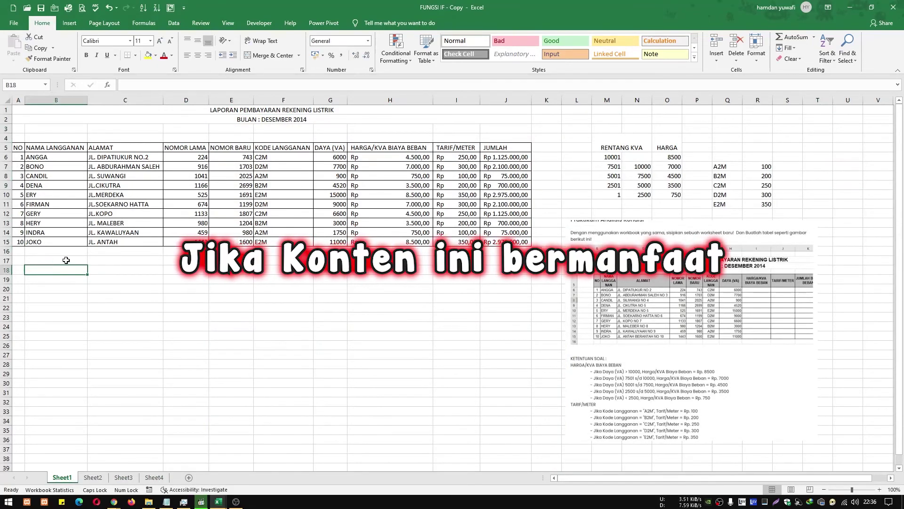
pyautogui.click(125, 269)
pyautogui.click(213, 325)
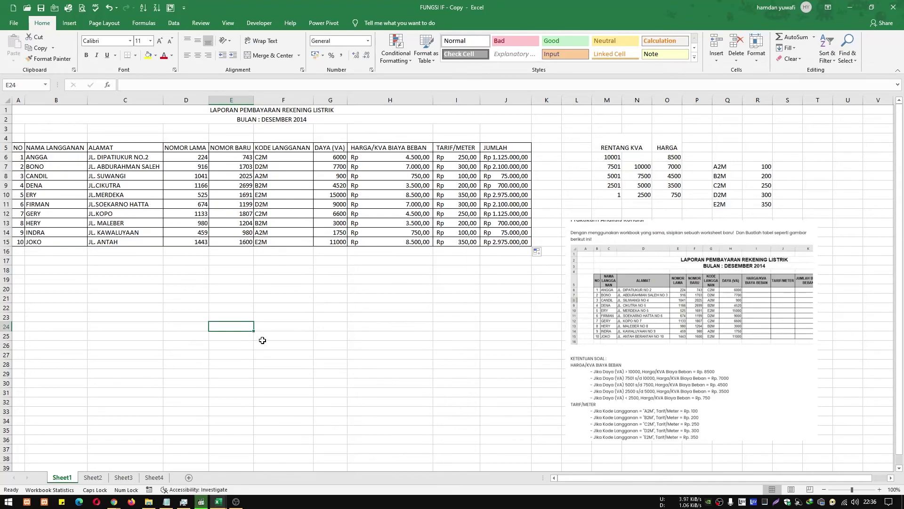
pyautogui.click(184, 306)
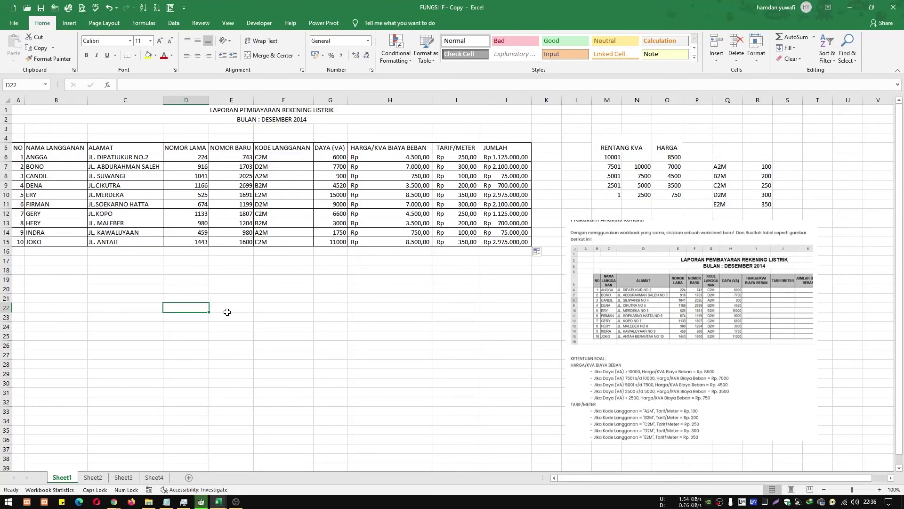
pyautogui.moveTo(273, 316); pyautogui.dragTo(273, 312)
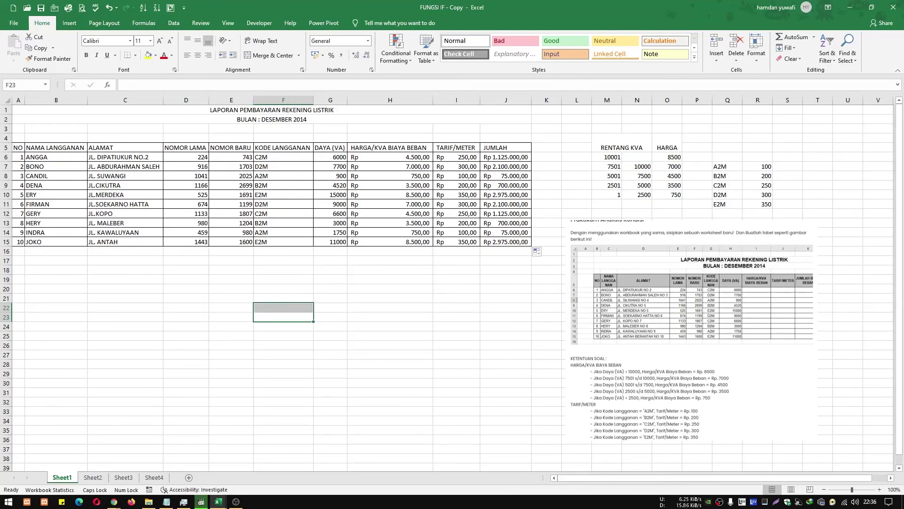